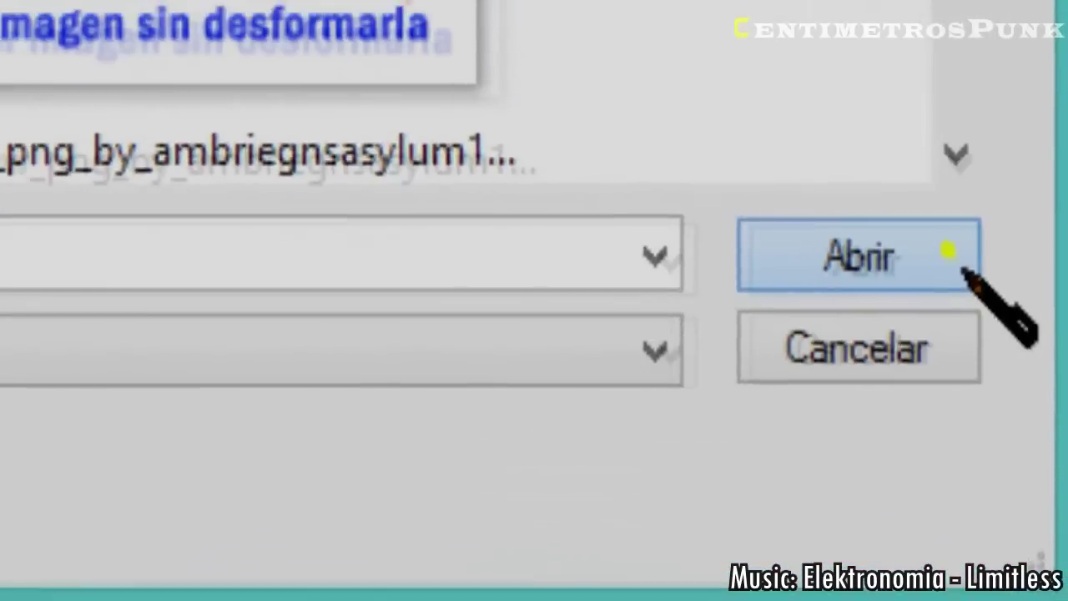
Open the image BEOijPVCMAAf0cB.jpg and extend its canvas upward with the Crop tool, adding a blank white area above the picture
{"action": "left_click", "coordinate": [1032, 368]}
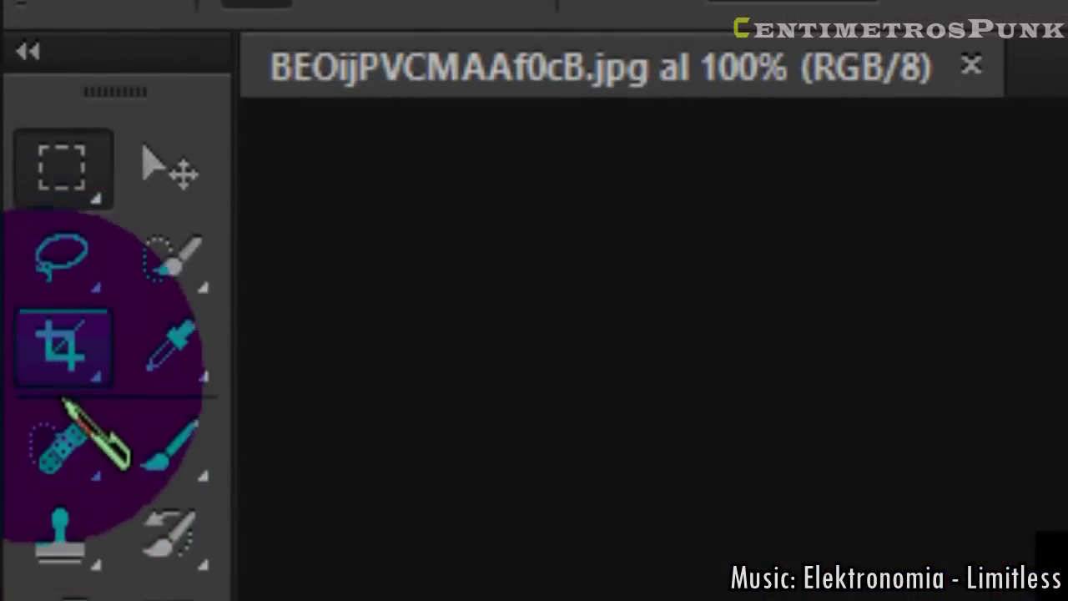
{"action": "left_click", "coordinate": [62, 345]}
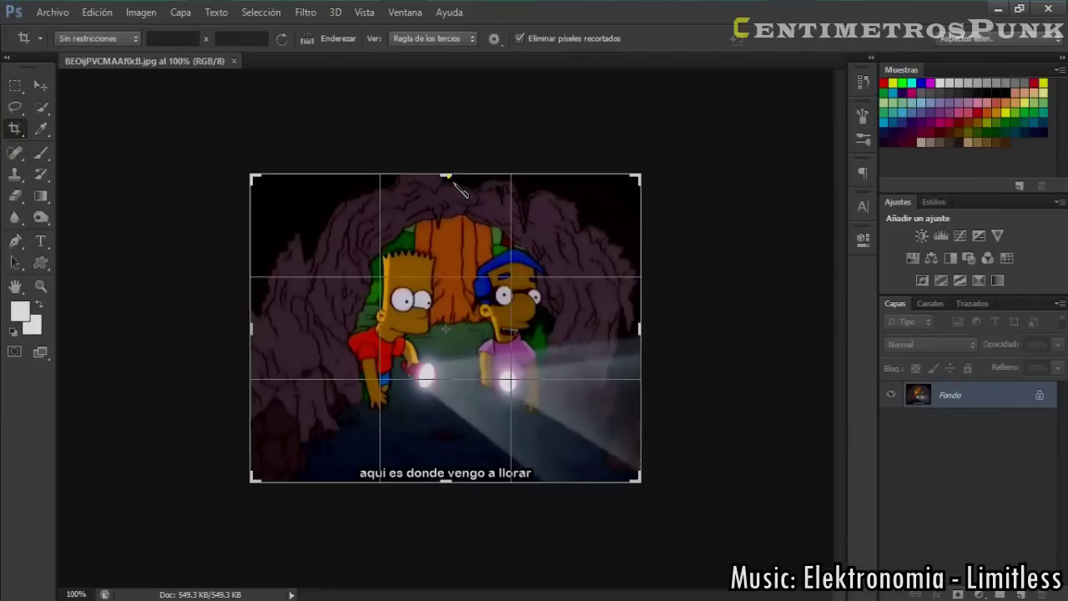
{"action": "left_click_drag", "start_coordinate": [456, 184], "coordinate": [452, 114]}
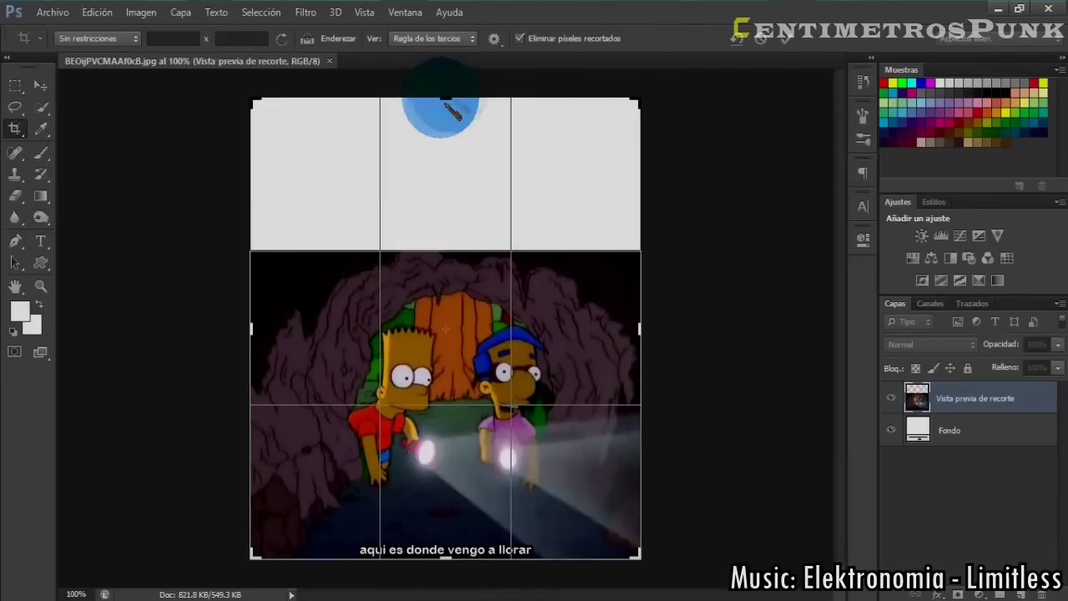
{"action": "left_click", "coordinate": [843, 7]}
{"action": "left_click", "coordinate": [847, 470]}
{"action": "left_click", "coordinate": [890, 391]}
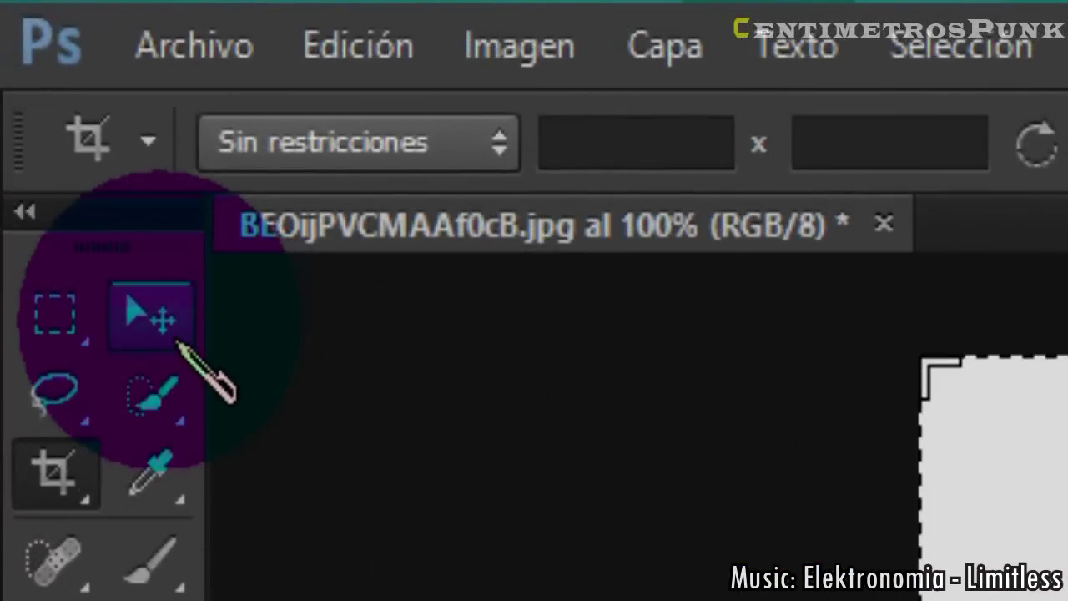
{"action": "left_click", "coordinate": [171, 333]}
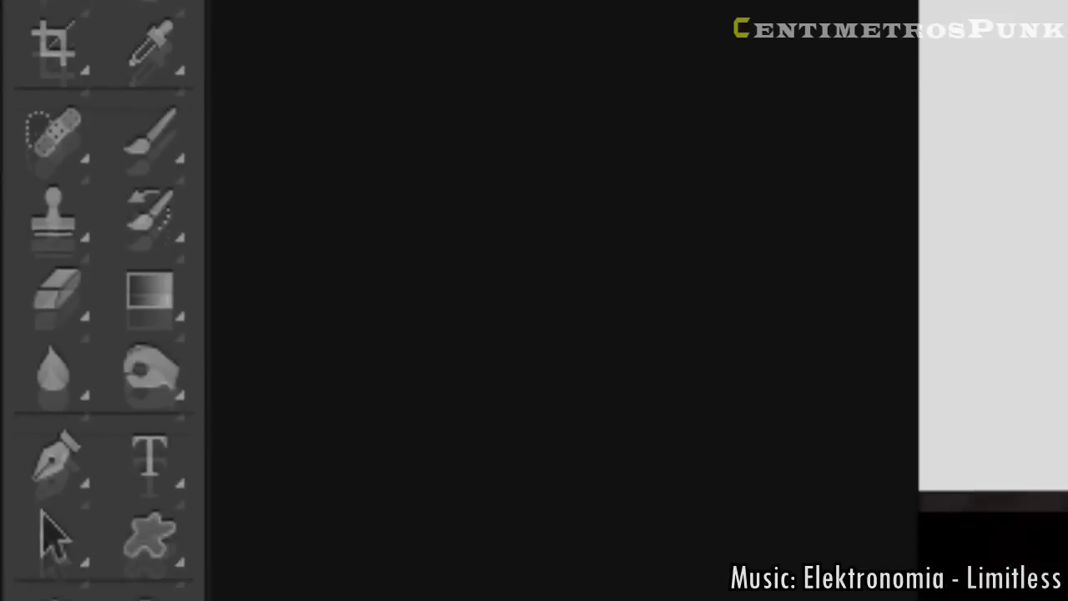
Set the Type tool's text colour to black (000000)
{"action": "left_click", "coordinate": [155, 262]}
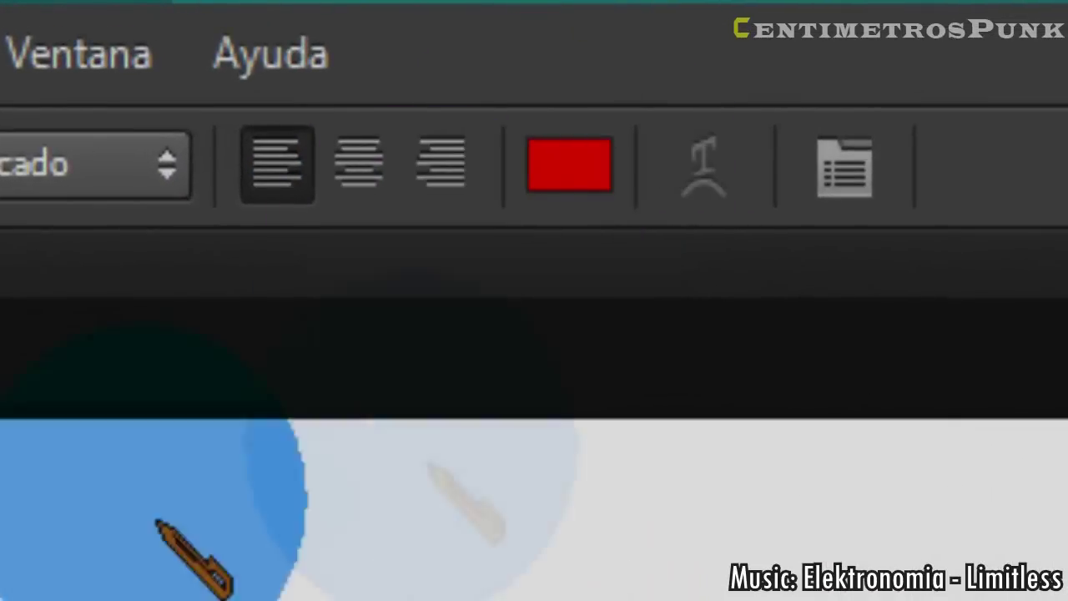
{"action": "left_click", "coordinate": [564, 167]}
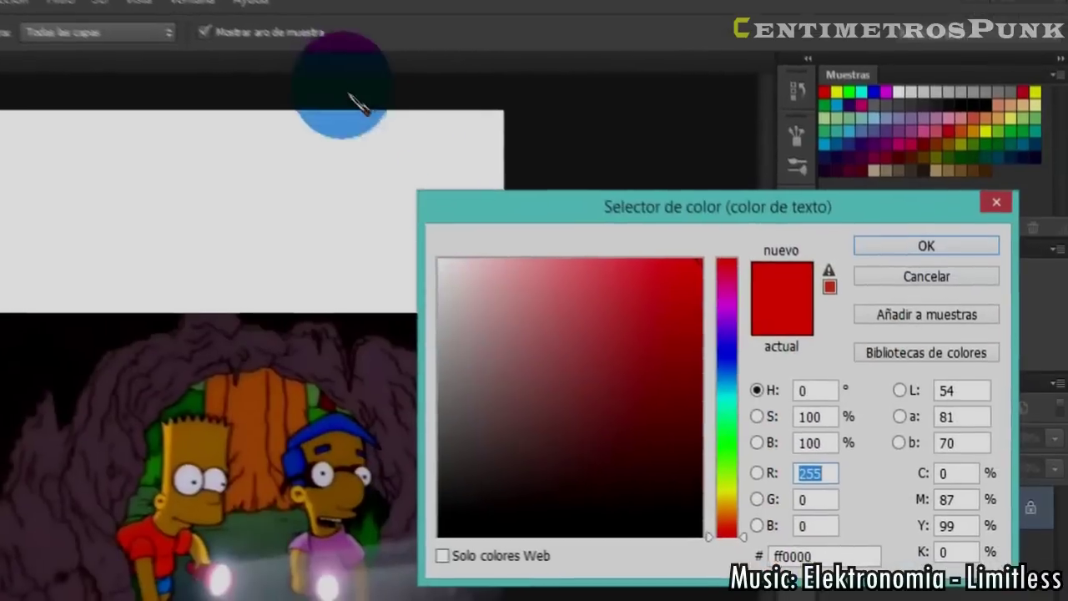
{"action": "left_click", "coordinate": [403, 386]}
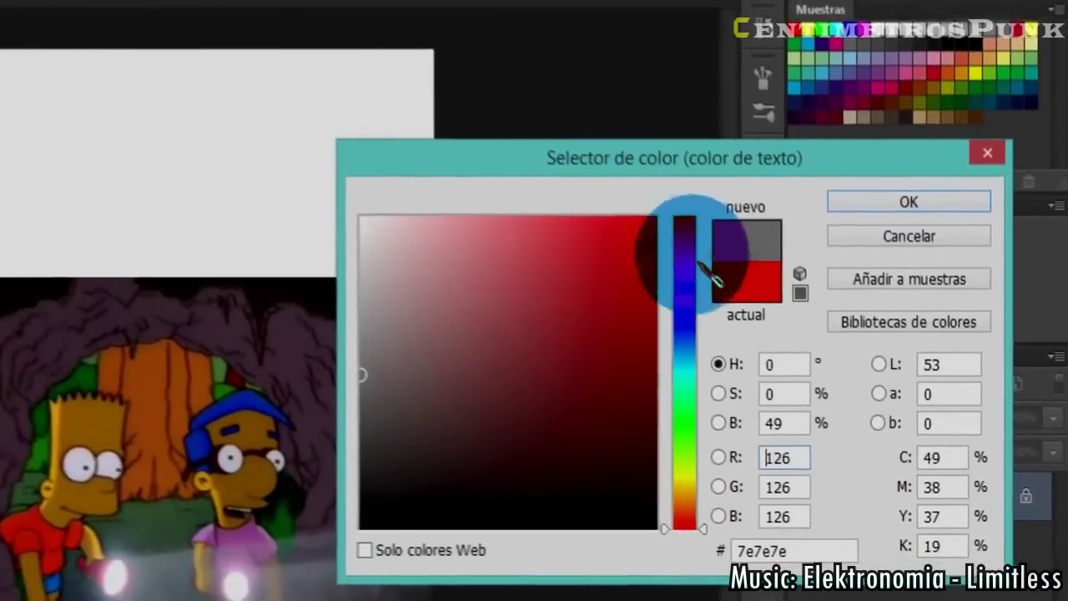
{"action": "left_click_drag", "start_coordinate": [711, 286], "coordinate": [713, 238]}
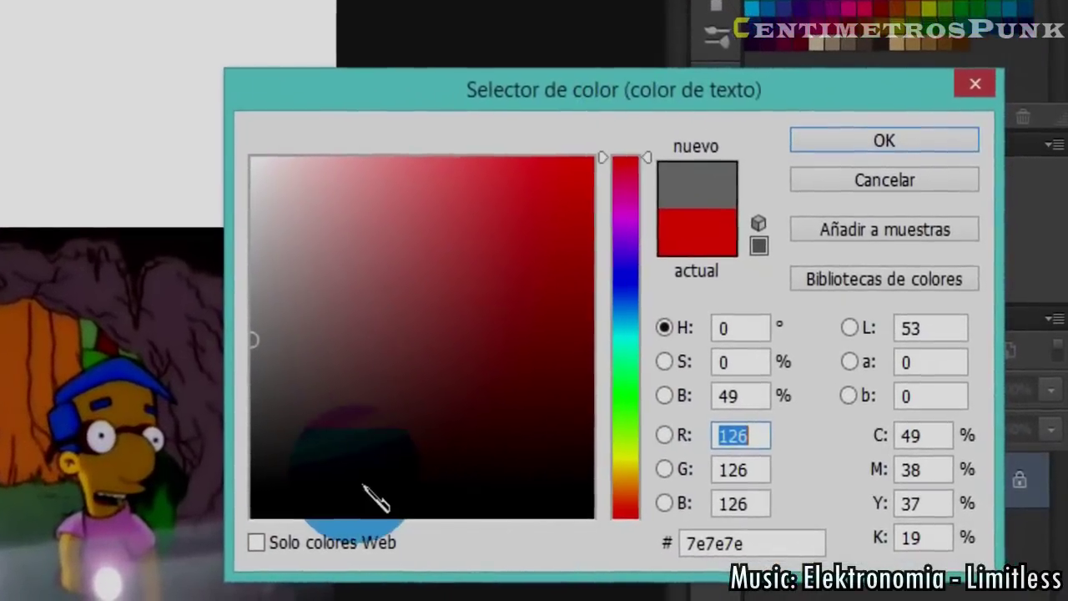
{"action": "left_click_drag", "start_coordinate": [373, 486], "coordinate": [263, 518]}
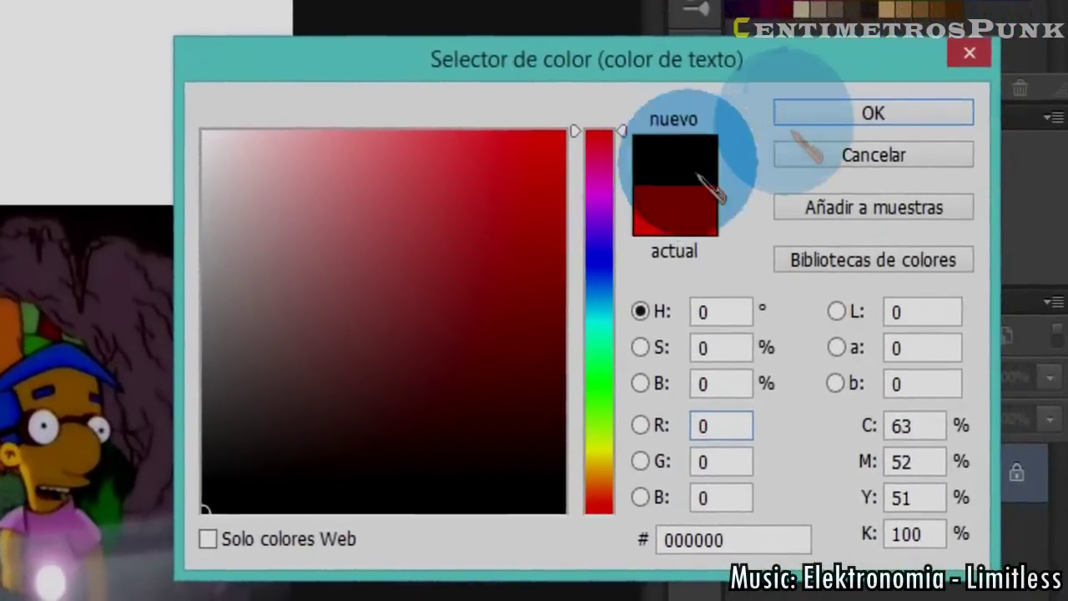
{"action": "left_click", "coordinate": [877, 119]}
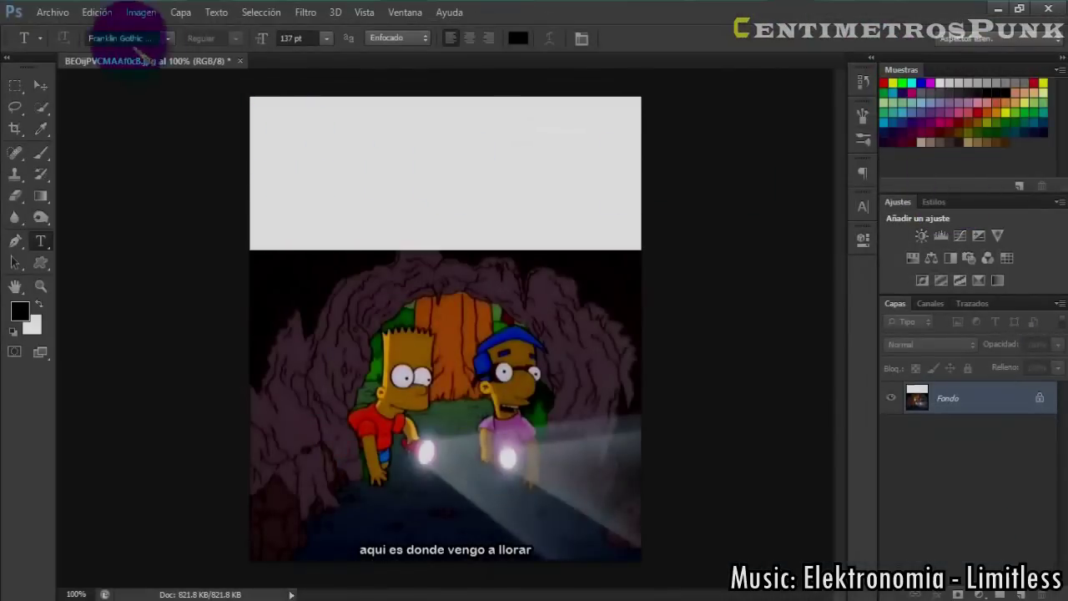
Place a text insertion point in the white area above the picture and set the font size to 36 pt
{"action": "left_click", "coordinate": [270, 144]}
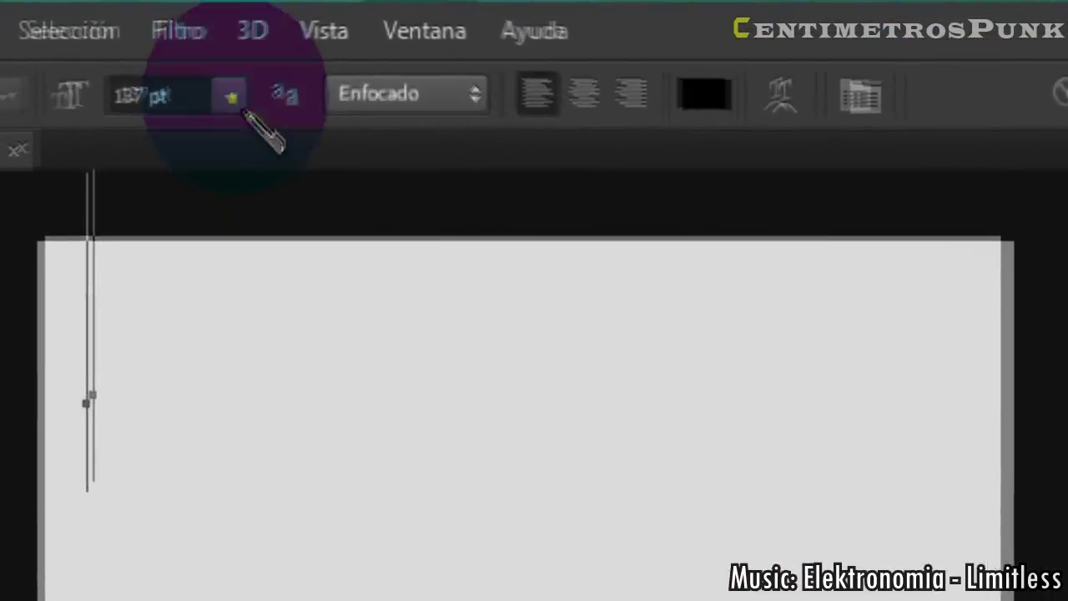
{"action": "left_click", "coordinate": [326, 38]}
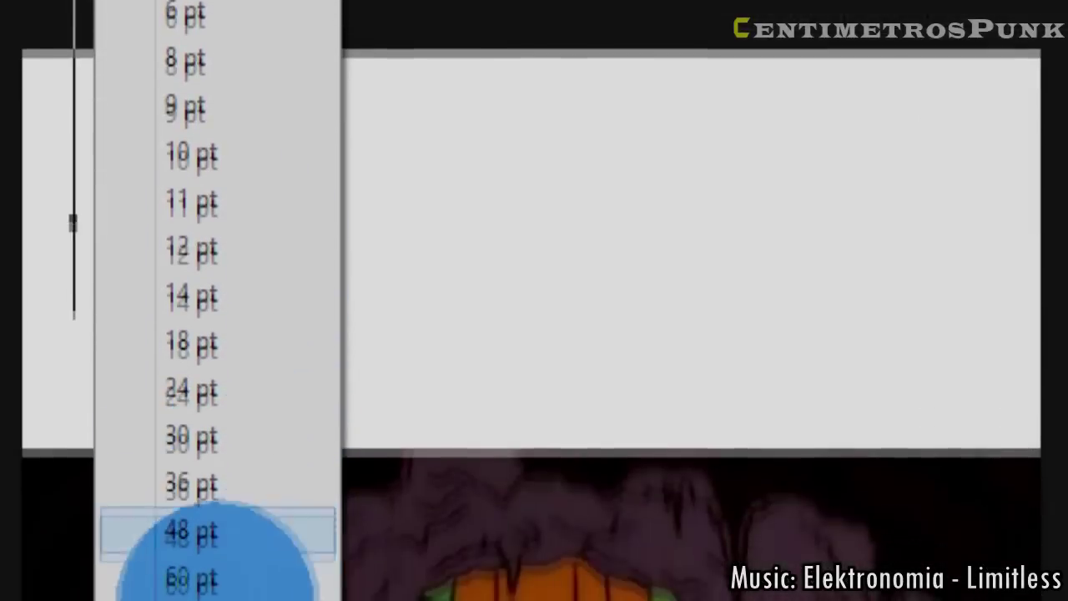
{"action": "left_click", "coordinate": [222, 595]}
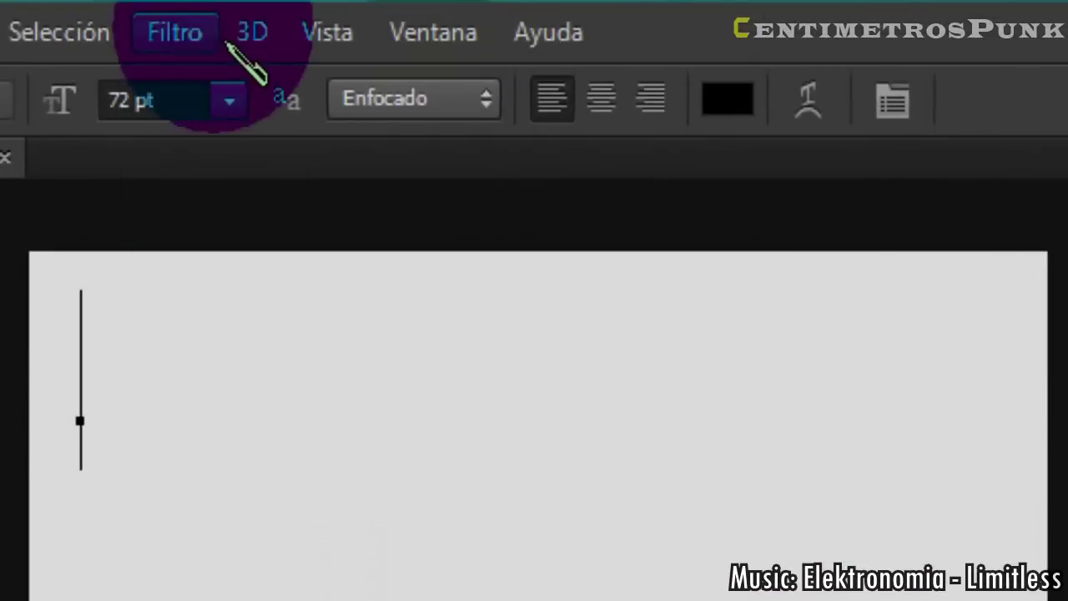
{"action": "left_click", "coordinate": [229, 101]}
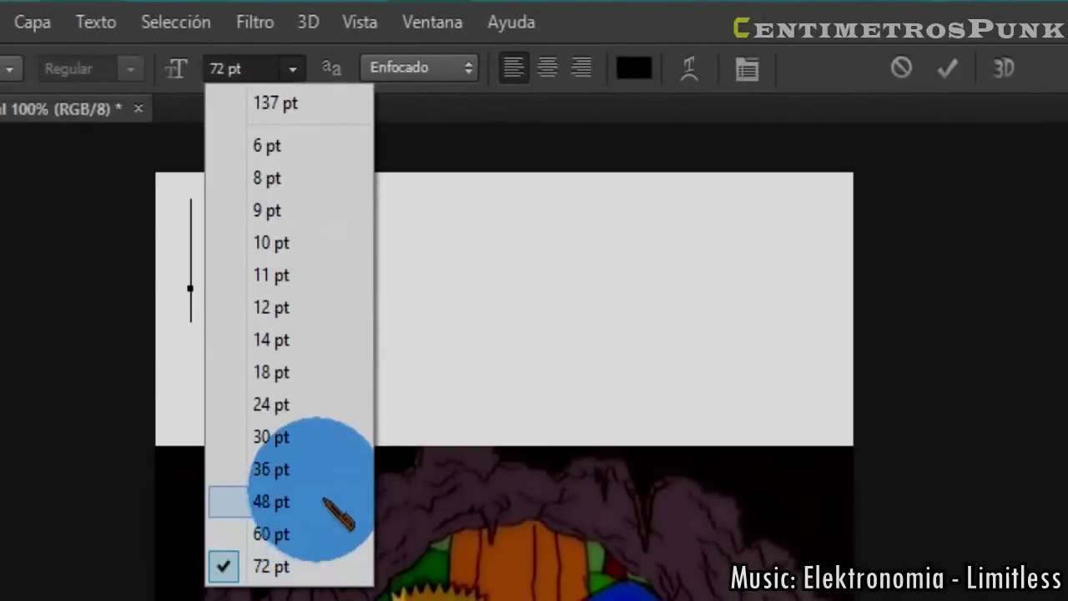
{"action": "left_click", "coordinate": [328, 491]}
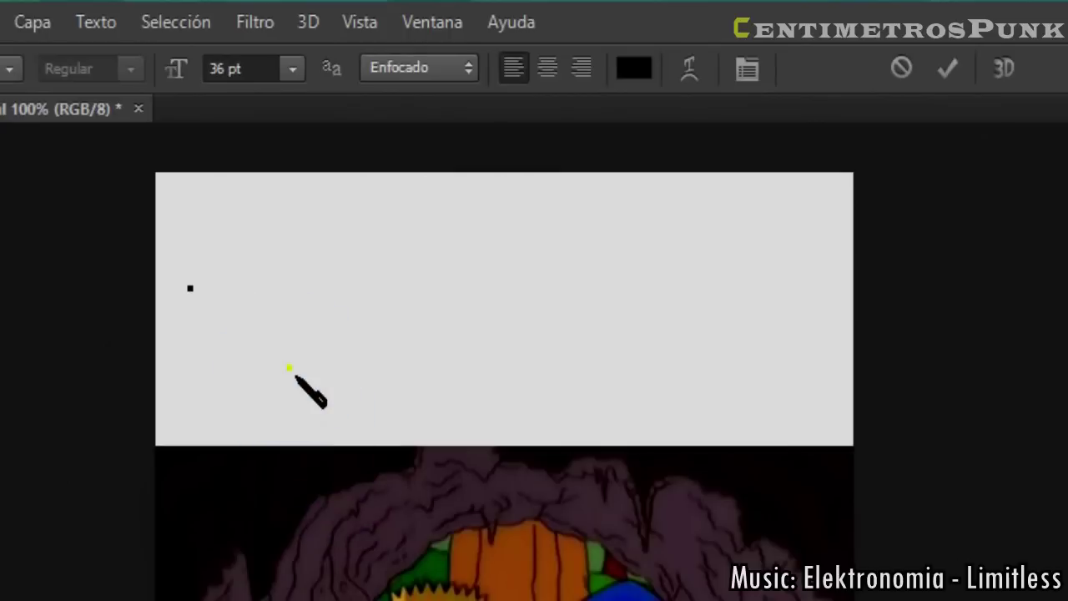
Write the two-line caption "When ibas a ser Main Event" / "de Wrestlemania :v" above the picture
{"action": "type", "text": "Cuando ibas a ser Main Event"}
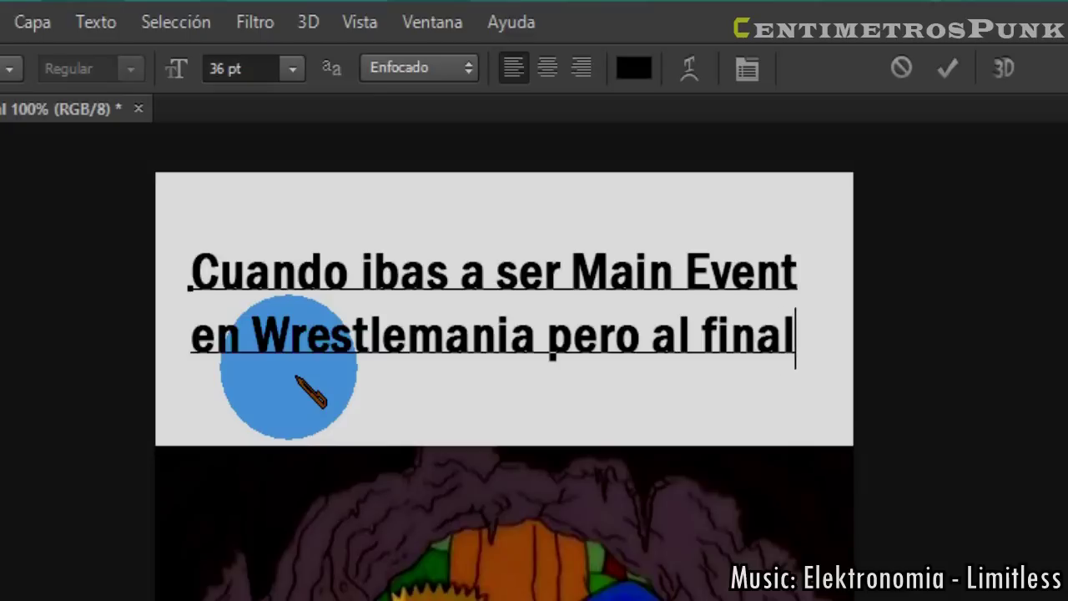
{"action": "key", "text": "ctrl+a"}
{"action": "type", "text": "When i bas a ser Main Event"}
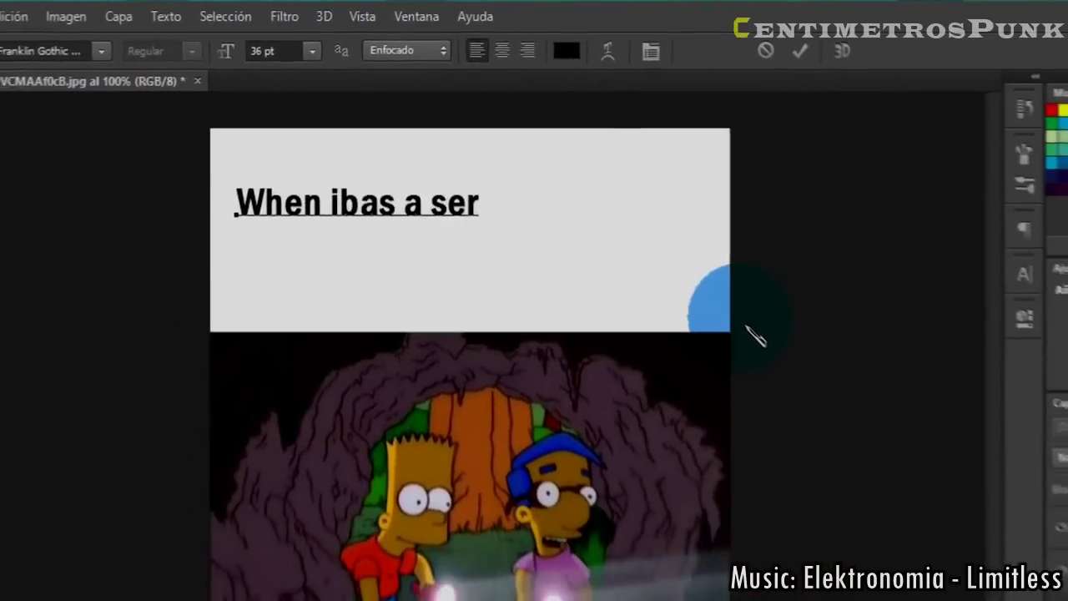
{"action": "key", "text": "Return"}
{"action": "type", "text": "de Wrestlemania :v"}
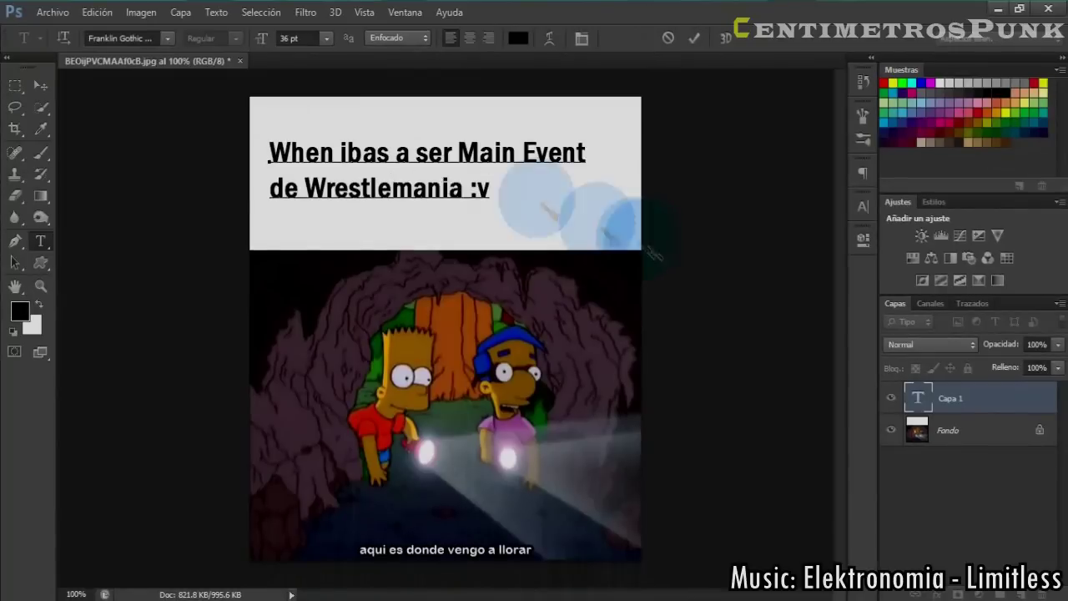
Centre-align the two caption lines and move the caption to the middle of the white area
{"action": "left_click", "coordinate": [44, 87]}
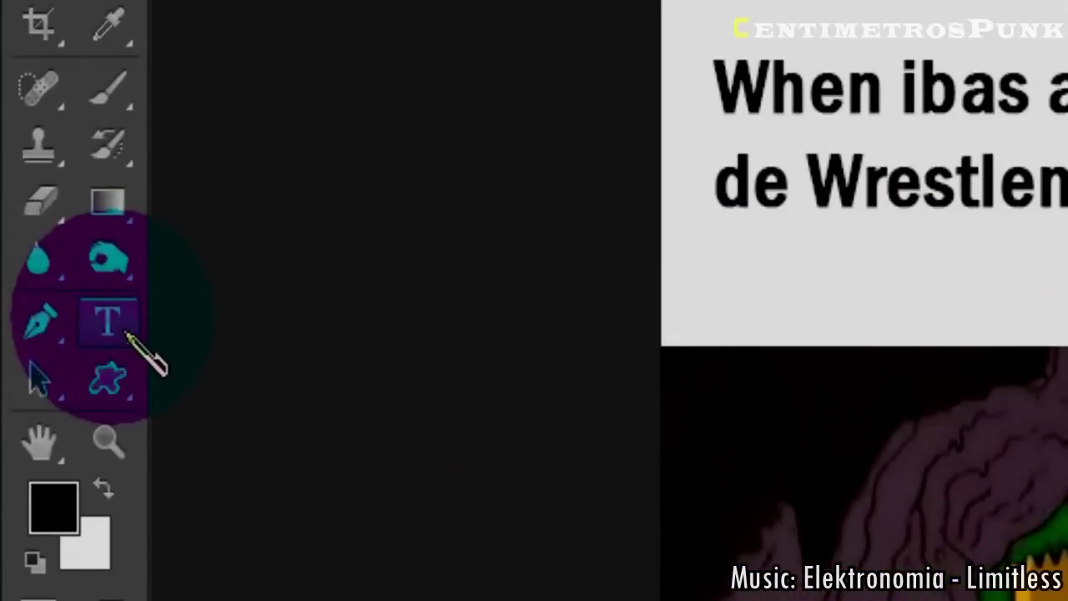
{"action": "left_click", "coordinate": [40, 241]}
{"action": "left_click", "coordinate": [598, 101]}
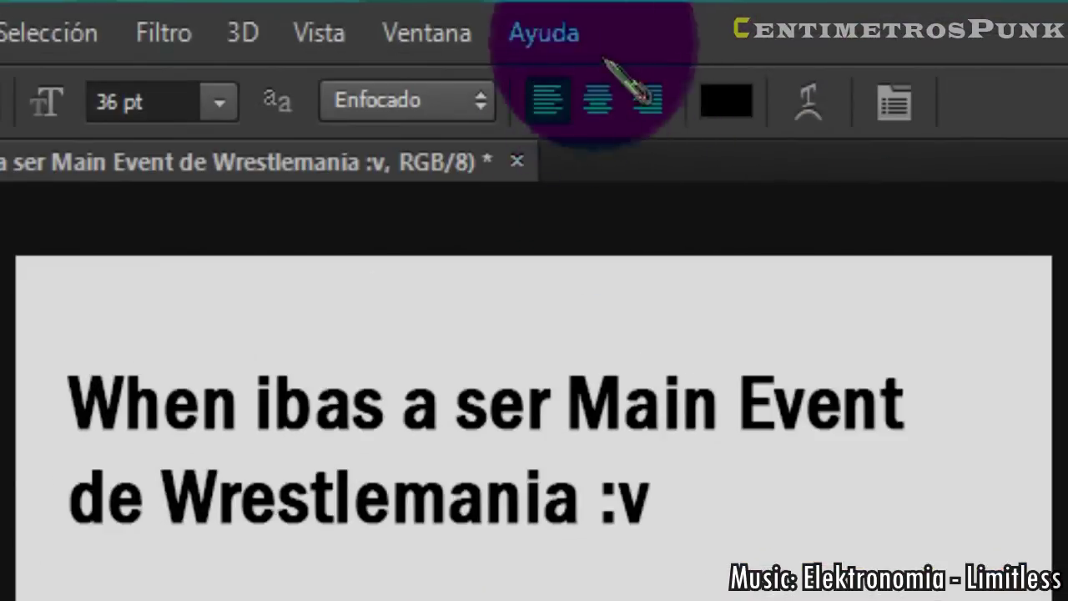
{"action": "left_click", "coordinate": [597, 100]}
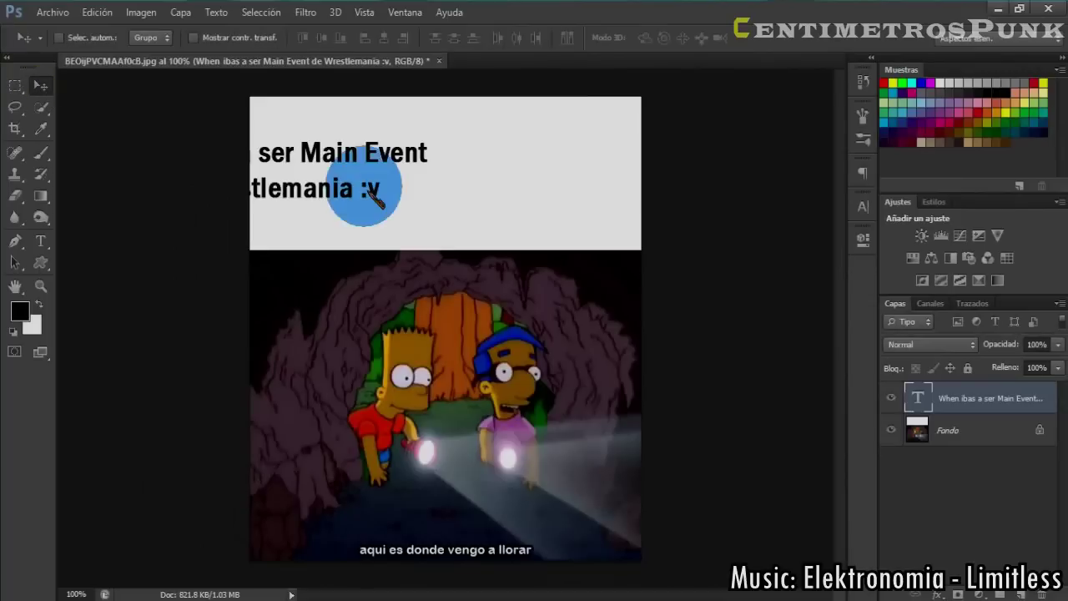
{"action": "left_click_drag", "start_coordinate": [368, 189], "coordinate": [541, 198]}
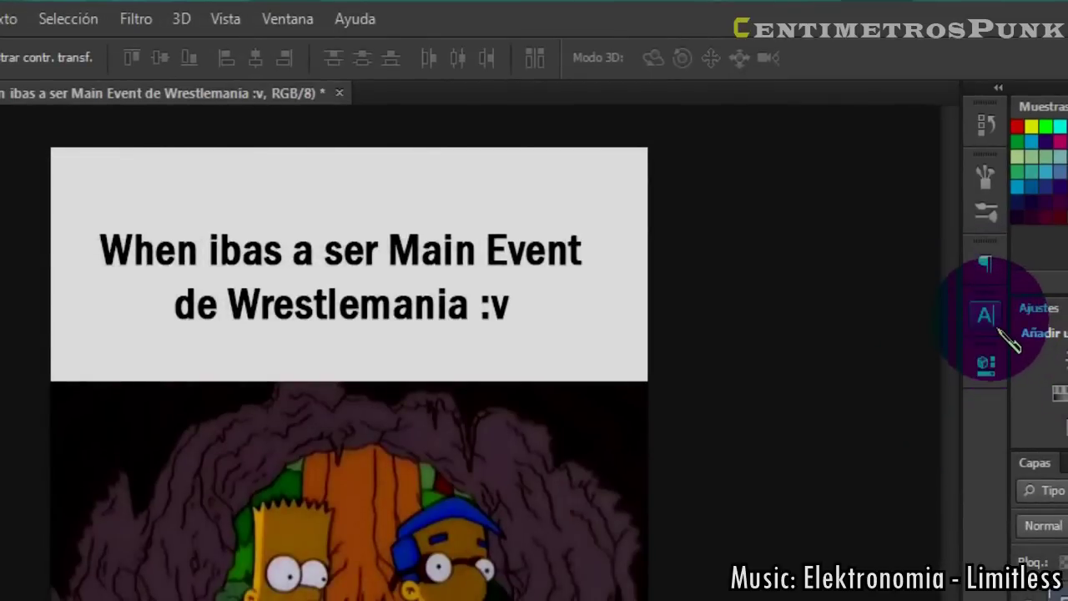
Enlarge the caption's font size to 42 pt
{"action": "left_click", "coordinate": [993, 321]}
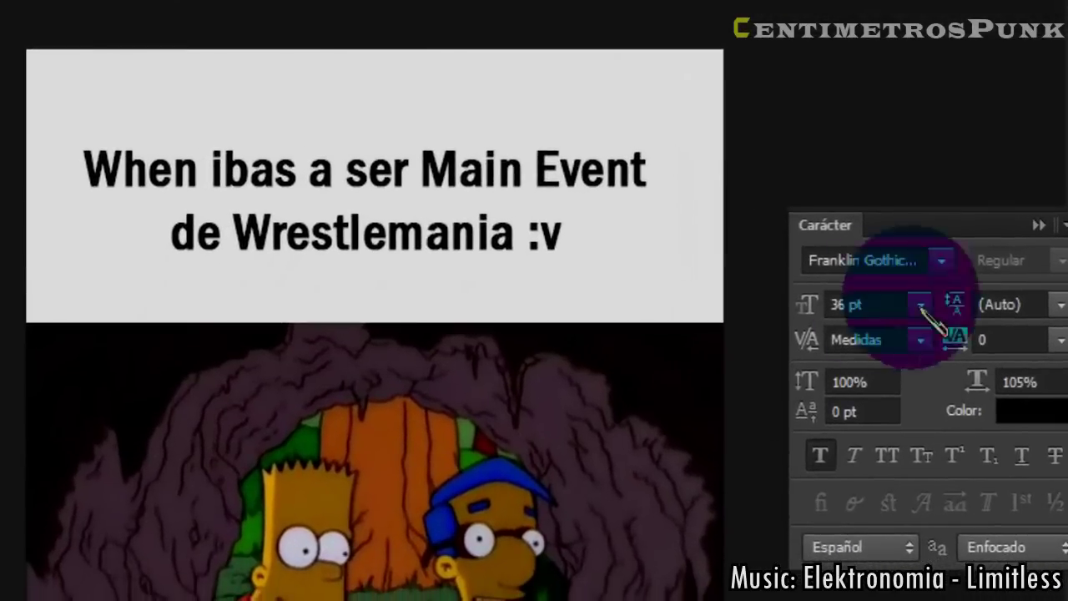
{"action": "left_click_drag", "start_coordinate": [826, 314], "coordinate": [828, 316]}
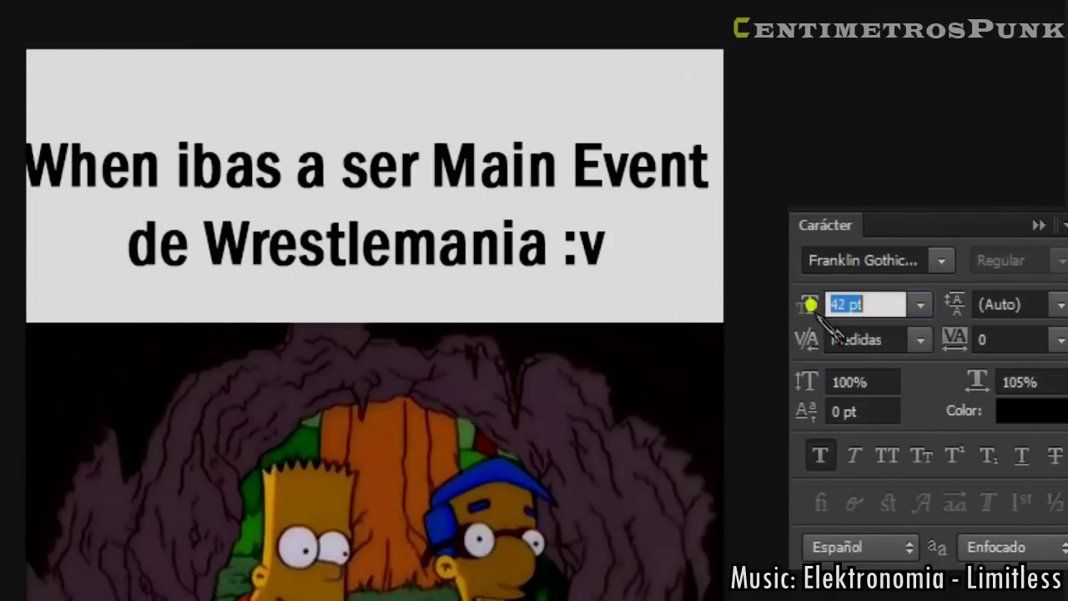
{"action": "scroll", "coordinate": [831, 317], "scroll_direction": "down", "scroll_amount": 2}
Nudge the enlarged caption slightly right and down in the white area and put the character settings away
{"action": "key", "text": "Right"}
{"action": "key", "text": "Right"}
{"action": "key", "text": "Right"}
{"action": "key", "text": "Right"}
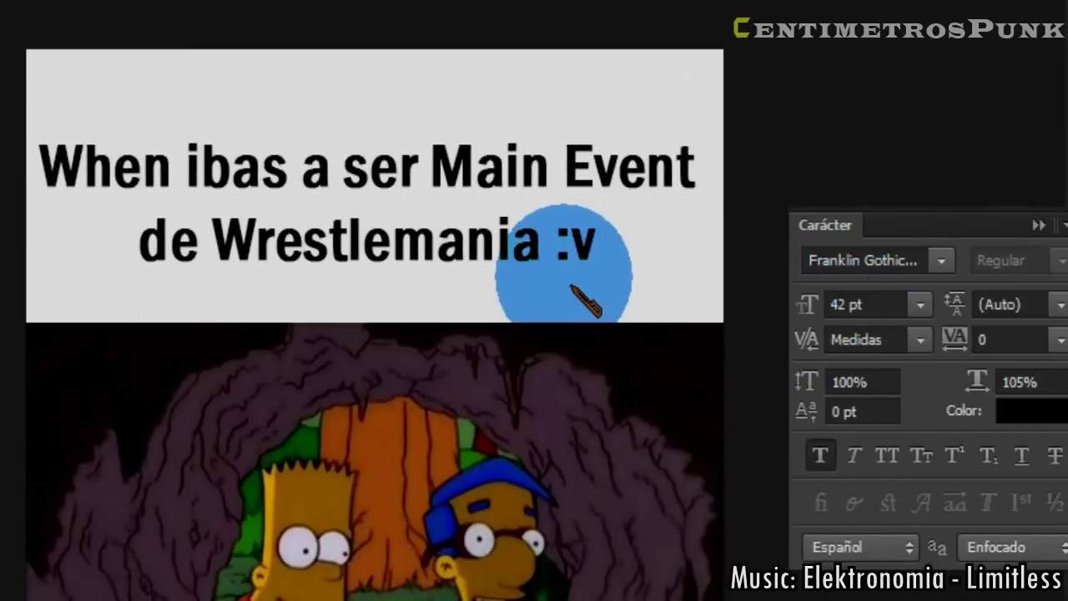
{"action": "key", "text": "Down"}
{"action": "key", "text": "Down"}
{"action": "key", "text": "Down"}
{"action": "key", "text": "Down"}
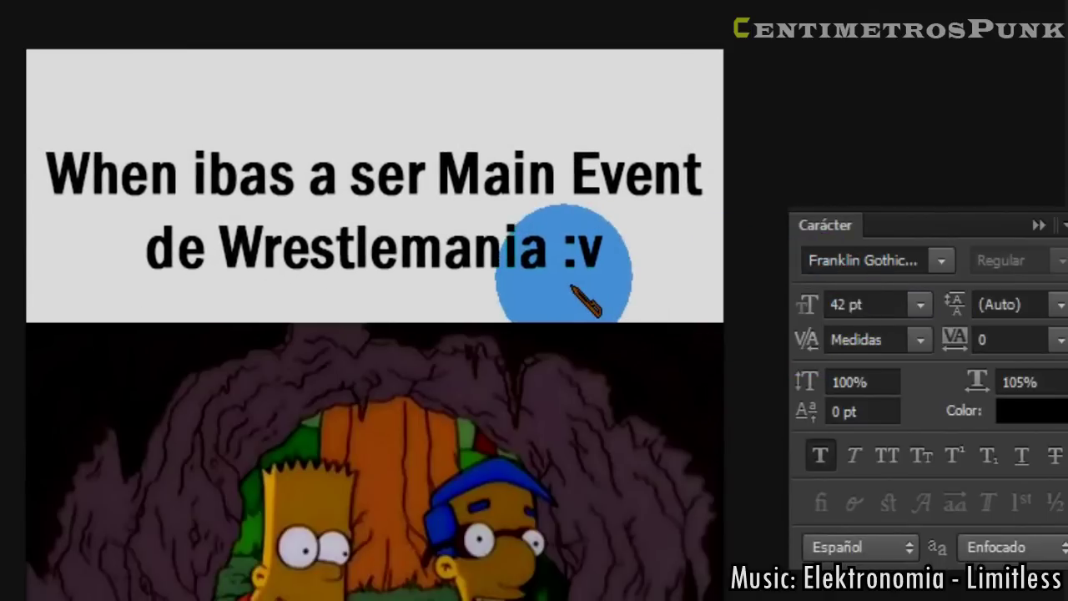
{"action": "left_click", "coordinate": [634, 263]}
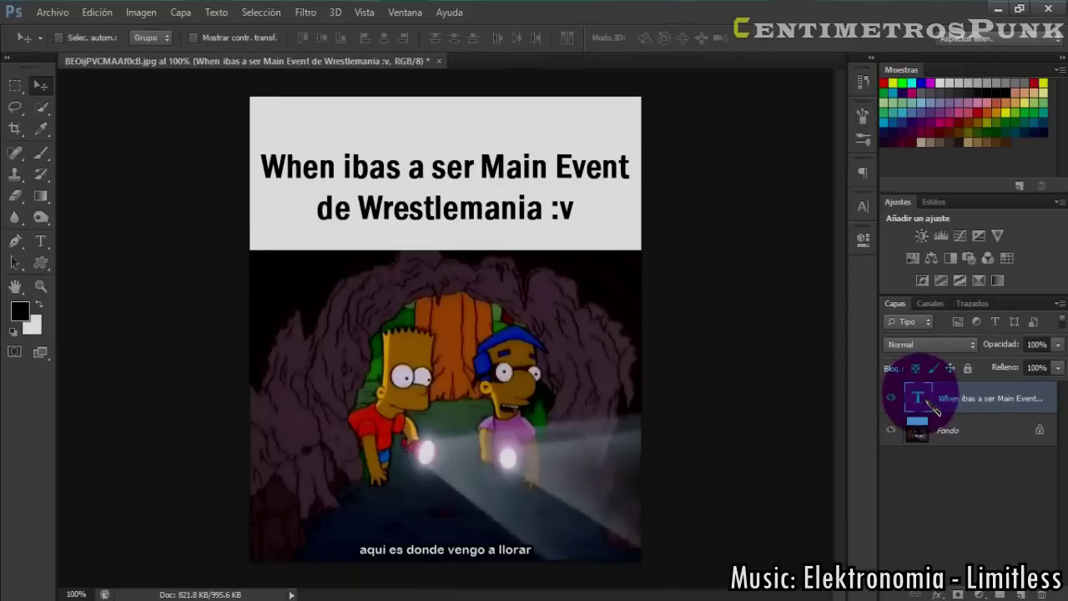
Recolour the caption's second line, "de Wrestlemania :v", to red (ff0000)
{"action": "double_click", "coordinate": [918, 397]}
{"action": "left_click", "coordinate": [440, 249]}
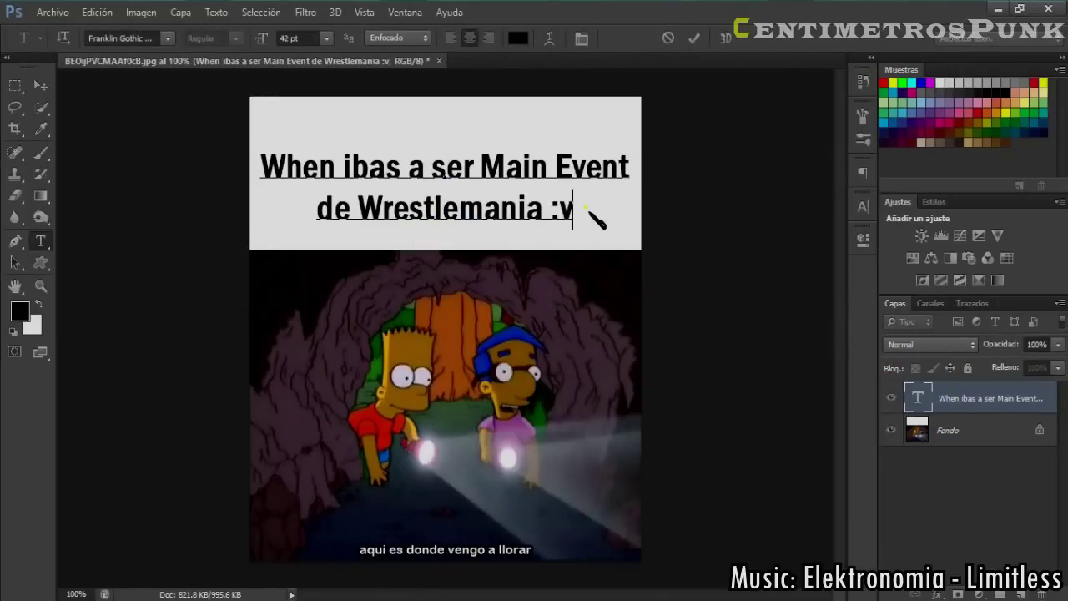
{"action": "left_click_drag", "start_coordinate": [590, 210], "coordinate": [309, 236]}
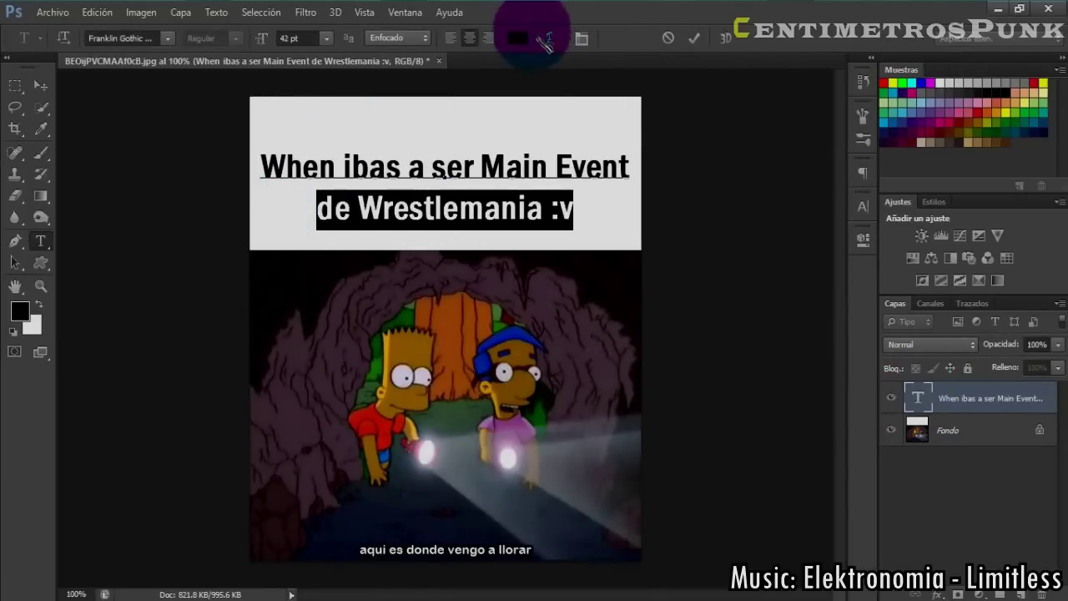
{"action": "left_click", "coordinate": [521, 39]}
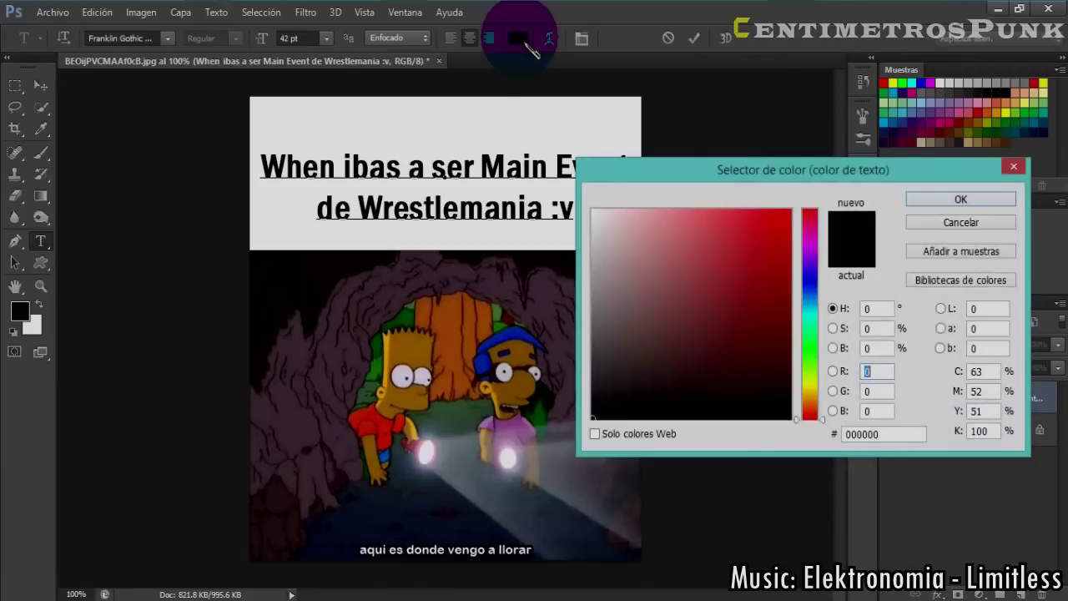
{"action": "left_click_drag", "start_coordinate": [738, 254], "coordinate": [814, 202]}
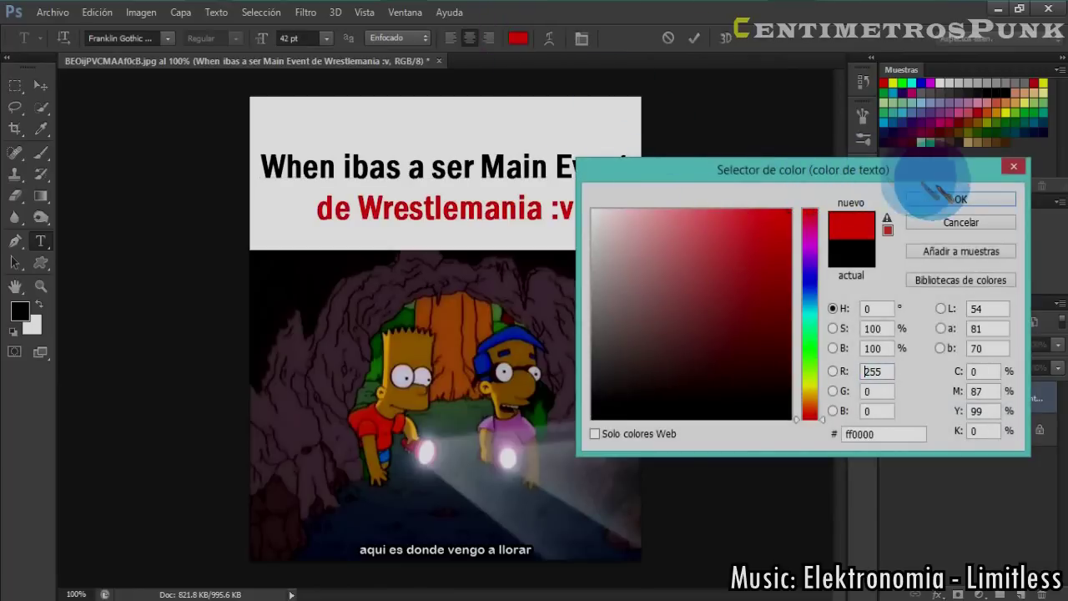
{"action": "left_click", "coordinate": [960, 200]}
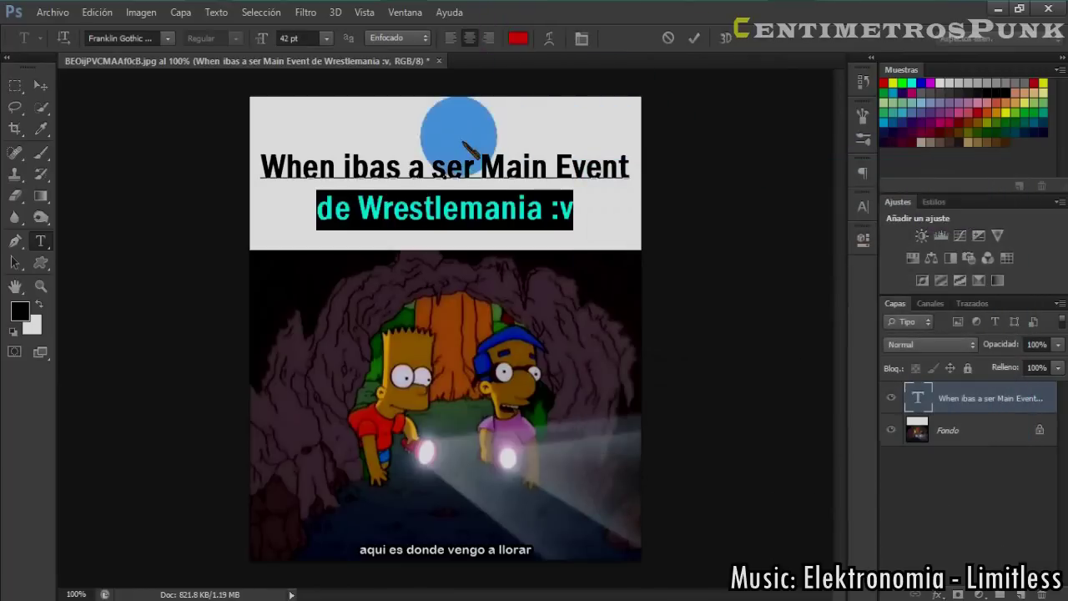
Apply the text edit and shift the caption slightly within the white area
{"action": "left_click", "coordinate": [1044, 393]}
{"action": "key", "text": "v"}
{"action": "left_click_drag", "start_coordinate": [524, 172], "coordinate": [539, 163]}
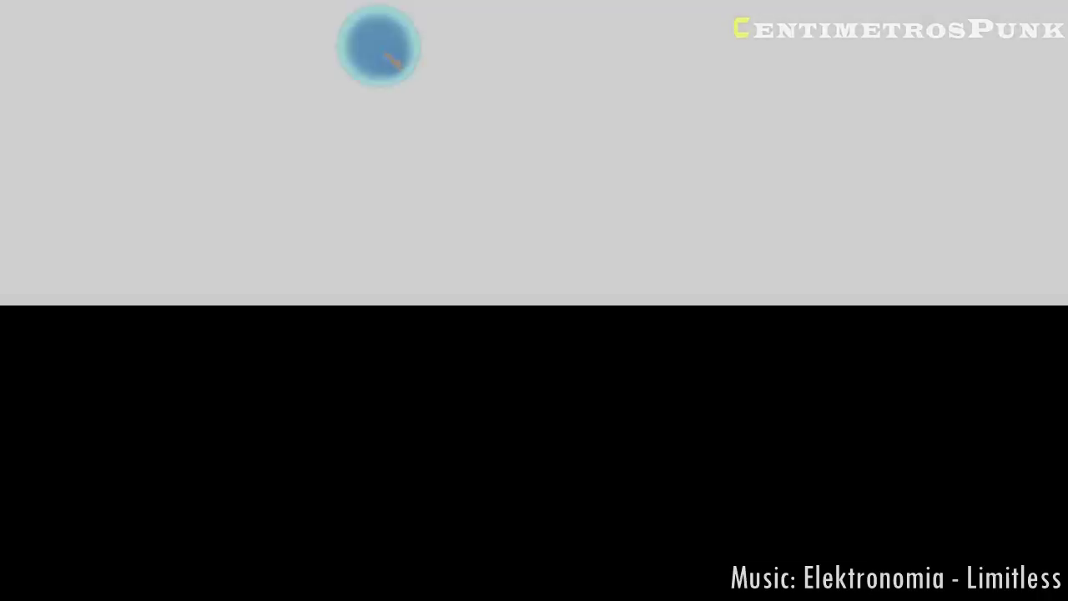
Switch to the web browser and search Google for "cm punk png"
{"action": "key", "text": "Return"}
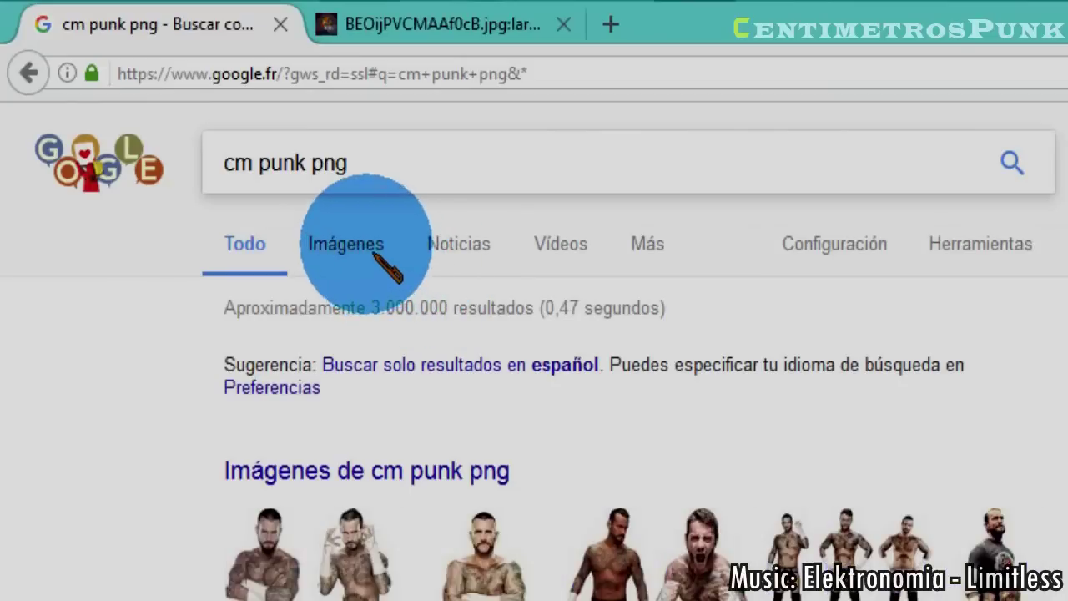
Show the image results for the search and look through them for a suitable CM Punk cutout
{"action": "left_click", "coordinate": [346, 244]}
{"action": "left_click", "coordinate": [346, 244]}
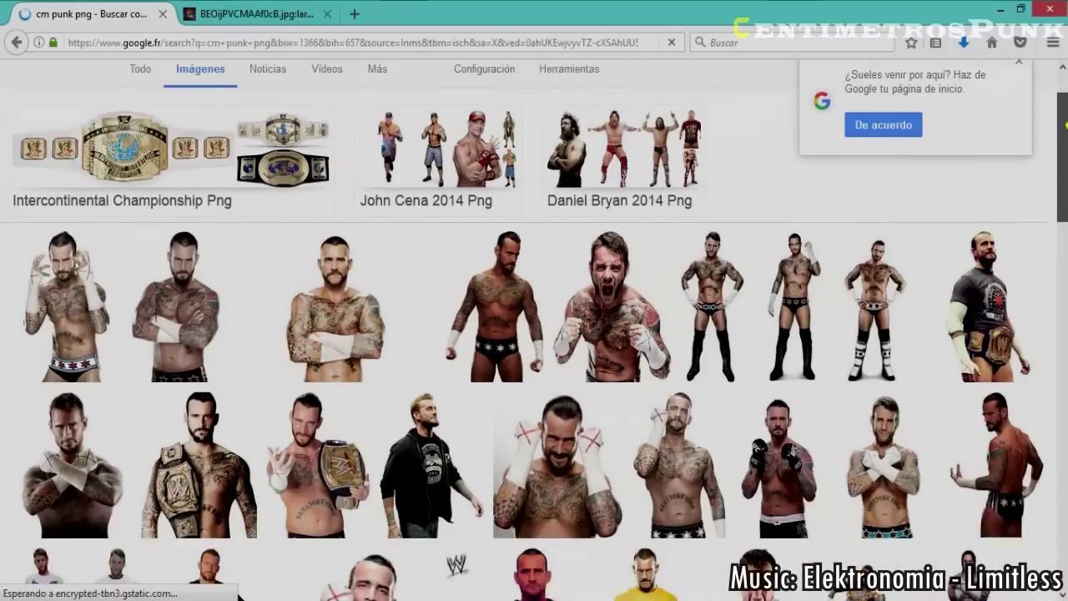
{"action": "left_click_drag", "start_coordinate": [1064, 125], "coordinate": [1065, 161]}
{"action": "scroll", "coordinate": [534, 333], "scroll_direction": "down", "scroll_amount": 1}
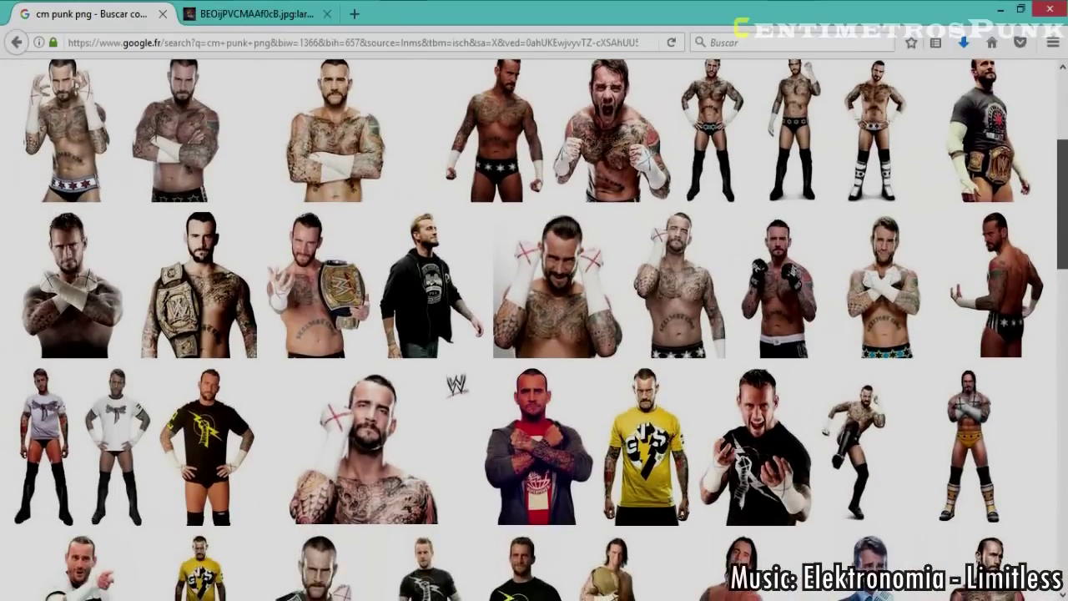
{"action": "scroll", "coordinate": [534, 334], "scroll_direction": "down", "scroll_amount": 4}
{"action": "scroll", "coordinate": [534, 334], "scroll_direction": "down", "scroll_amount": 1}
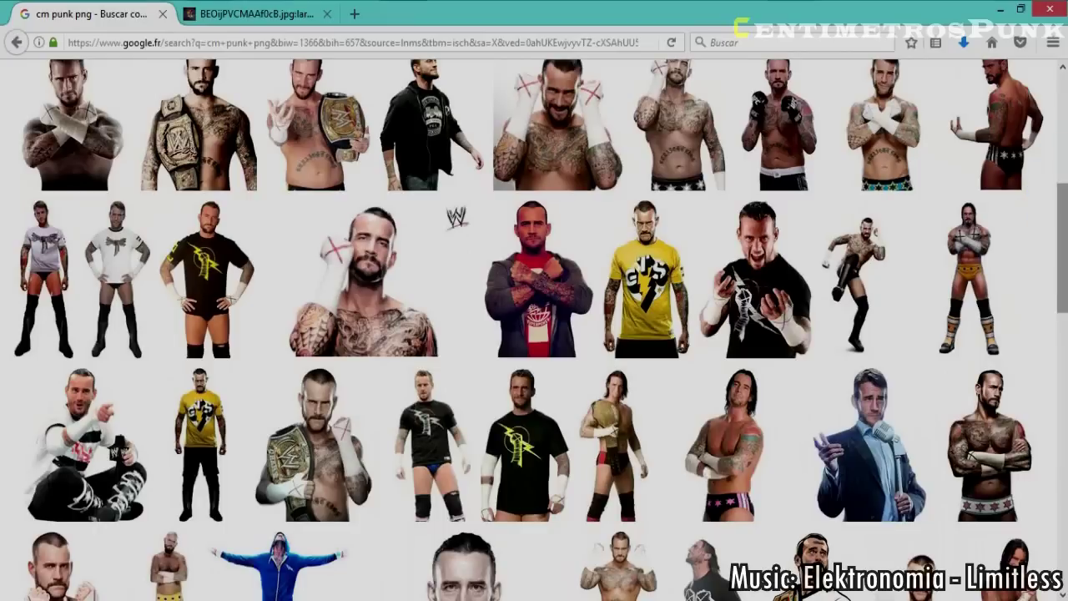
{"action": "scroll", "coordinate": [535, 334], "scroll_direction": "down", "scroll_amount": 3}
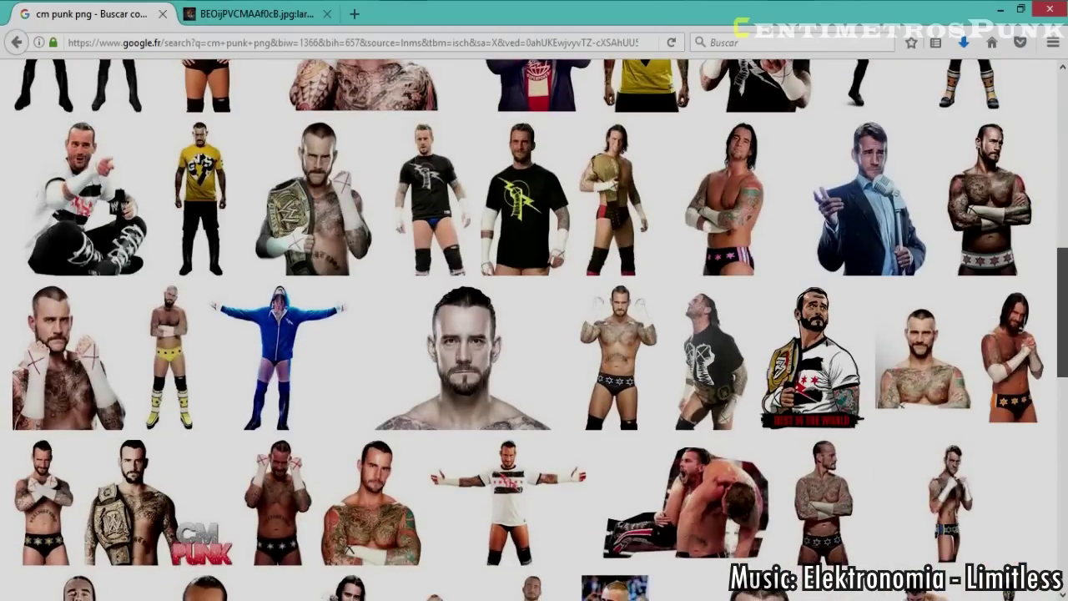
{"action": "scroll", "coordinate": [535, 333], "scroll_direction": "down", "scroll_amount": 1}
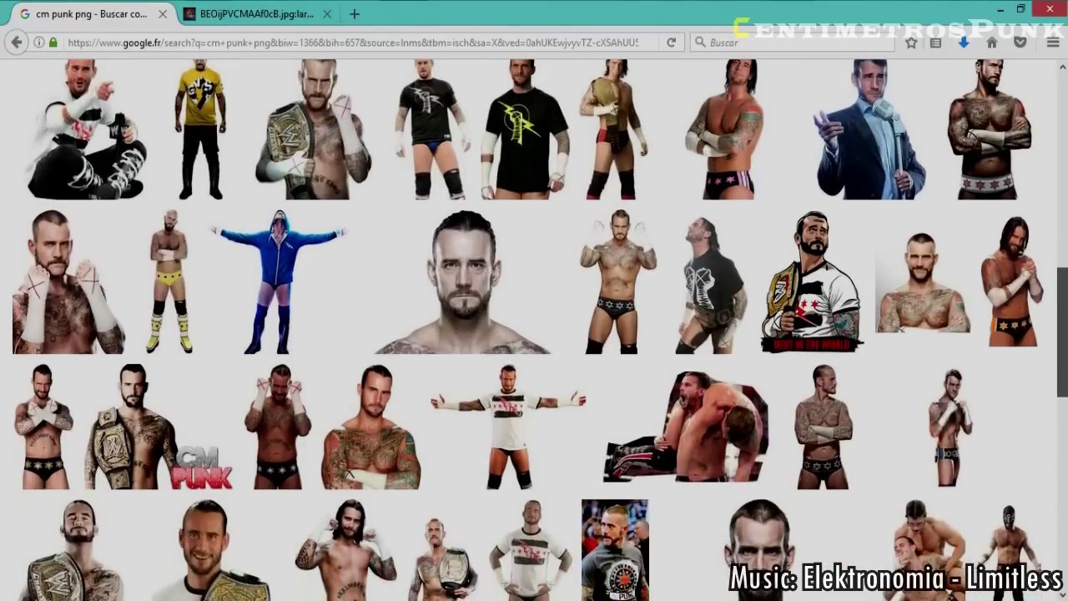
{"action": "scroll", "coordinate": [1065, 312], "scroll_direction": "down", "scroll_amount": 1}
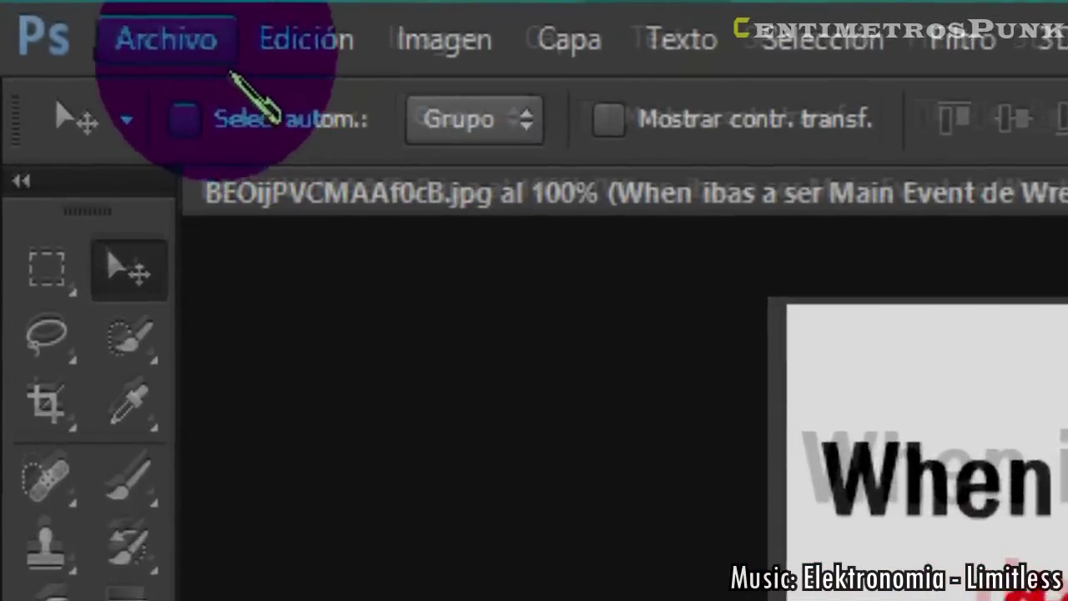
Switch to Photoshop and open the AJ Styles PNG together with 17-1111261K138.png from the desktop
{"action": "left_click", "coordinate": [117, 25]}
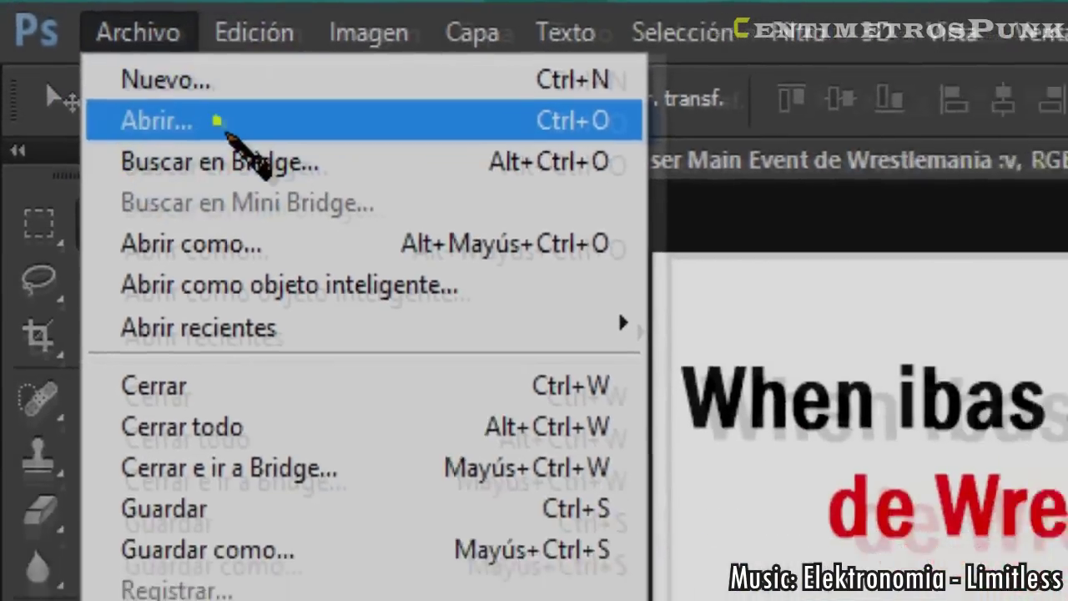
{"action": "left_click", "coordinate": [242, 153]}
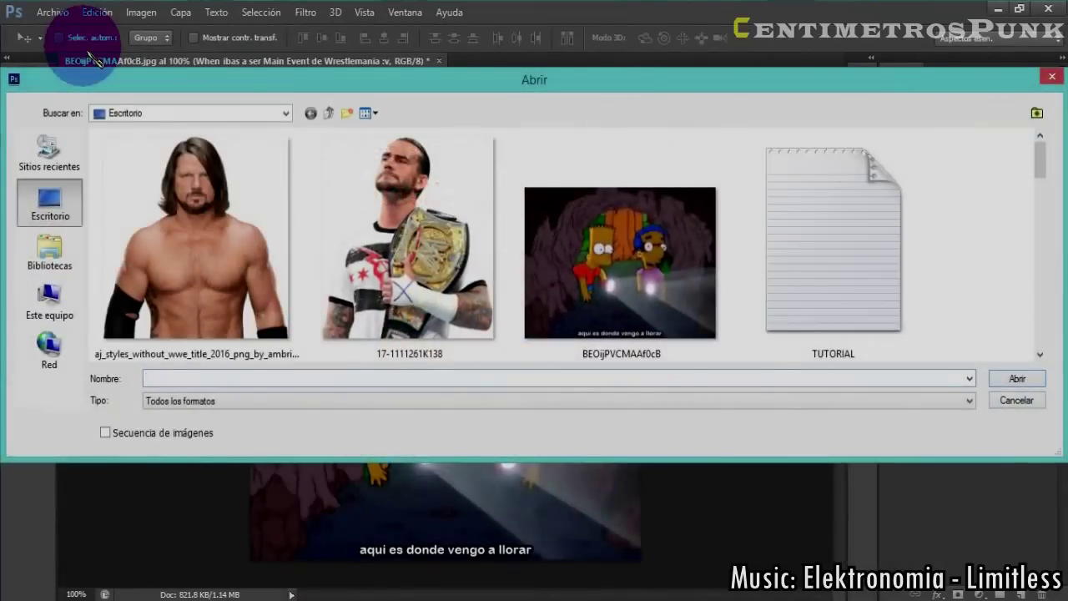
{"action": "left_click", "coordinate": [380, 284]}
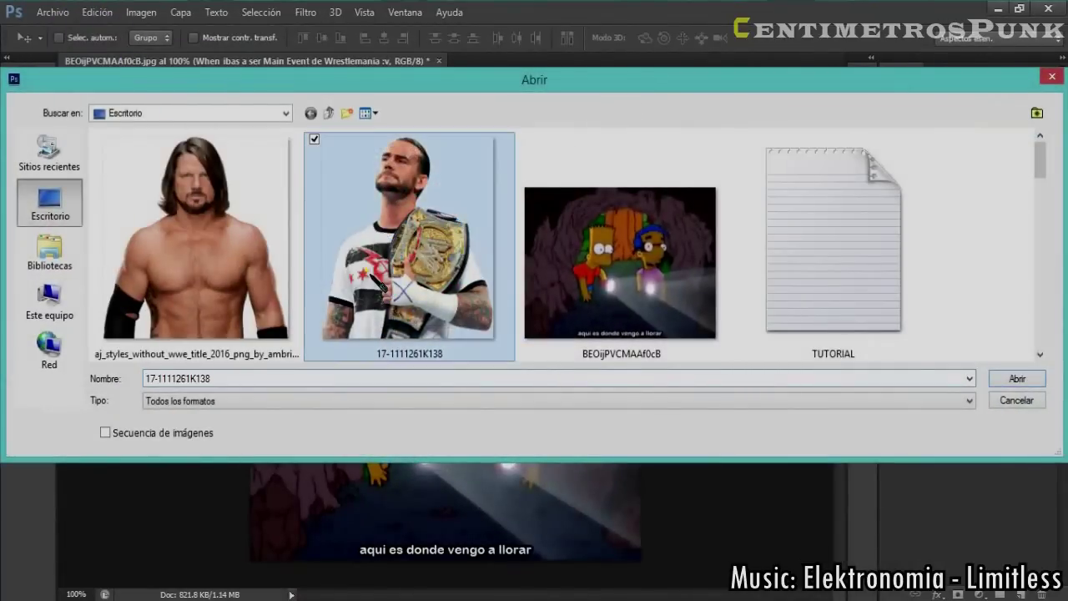
{"action": "left_click", "coordinate": [194, 230], "text": "ctrl"}
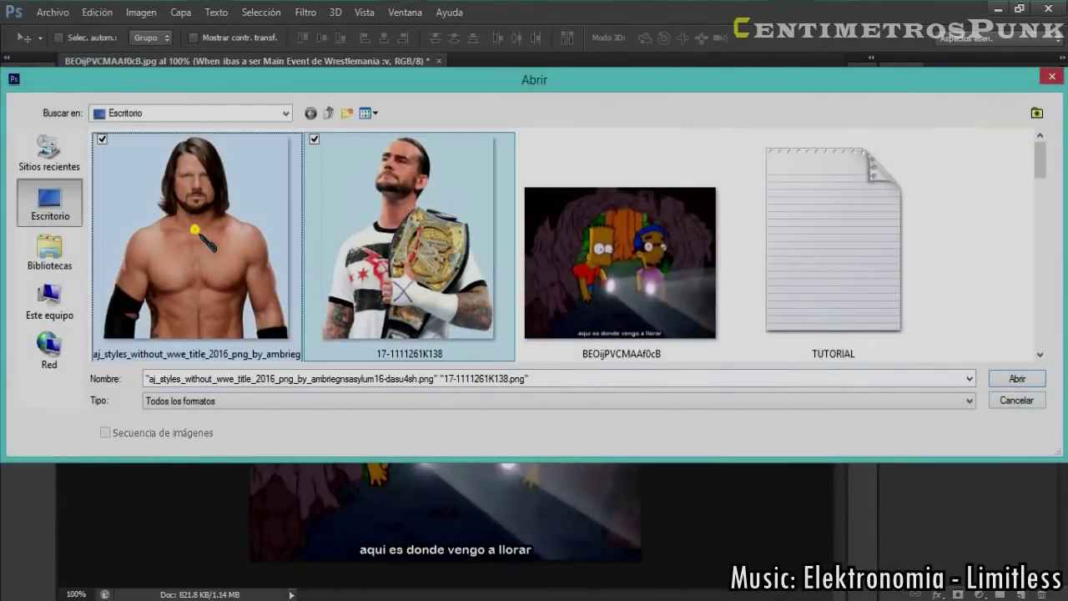
{"action": "left_click", "coordinate": [1018, 378]}
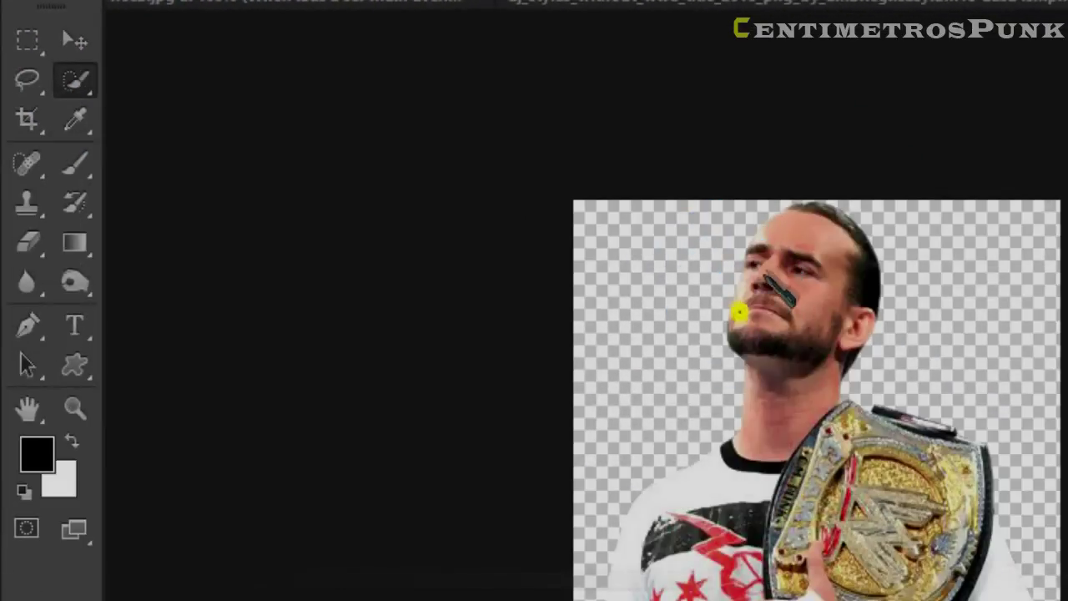
Select CM Punk's head with the Quick Selection tool and subtract the shirt area from the selection
{"action": "left_click_drag", "start_coordinate": [740, 312], "coordinate": [850, 251]}
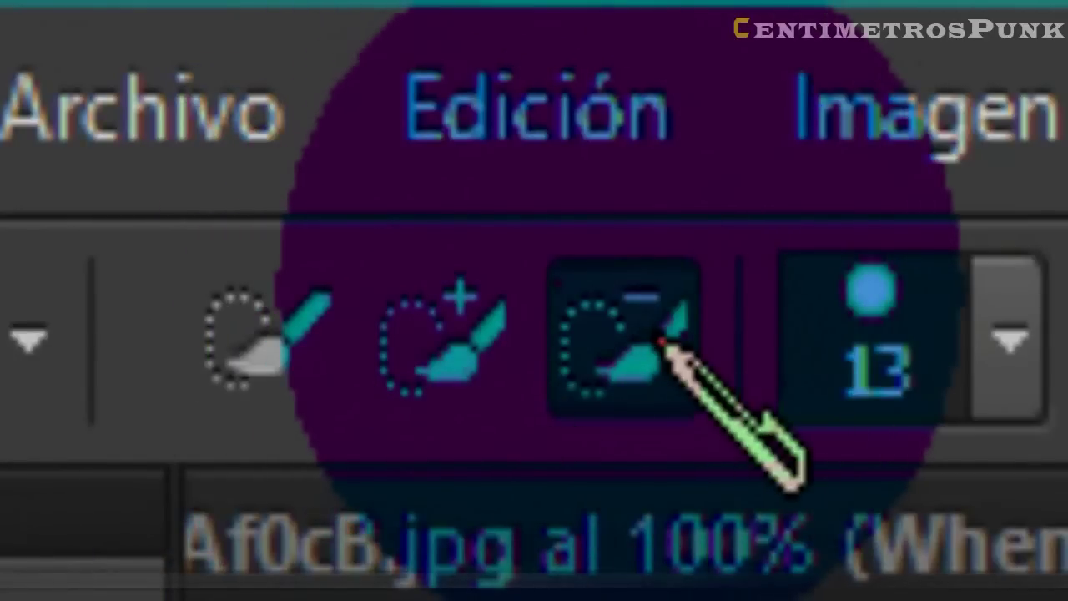
{"action": "left_click", "coordinate": [467, 313]}
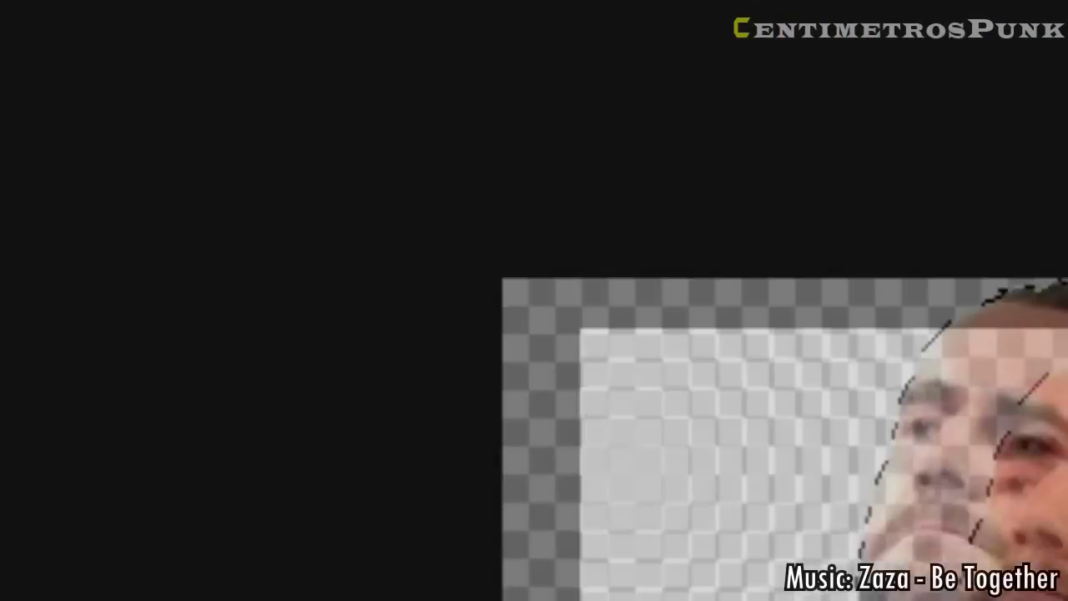
{"action": "left_click", "coordinate": [310, 556]}
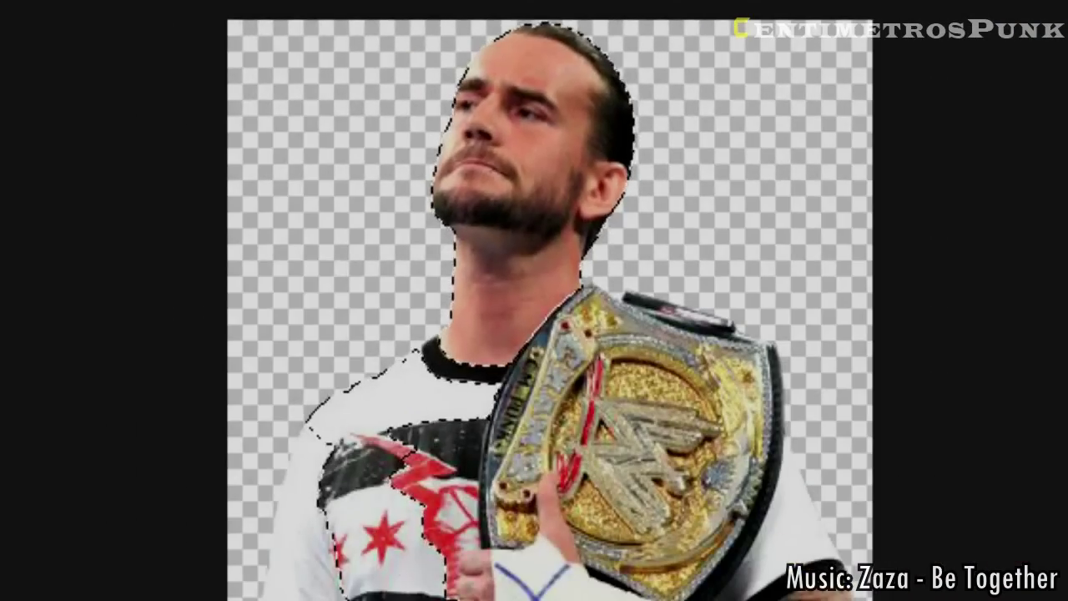
{"action": "left_click", "coordinate": [369, 465]}
{"action": "left_click", "coordinate": [394, 390]}
{"action": "left_click", "coordinate": [444, 395]}
{"action": "left_click", "coordinate": [329, 584]}
{"action": "left_click", "coordinate": [352, 566]}
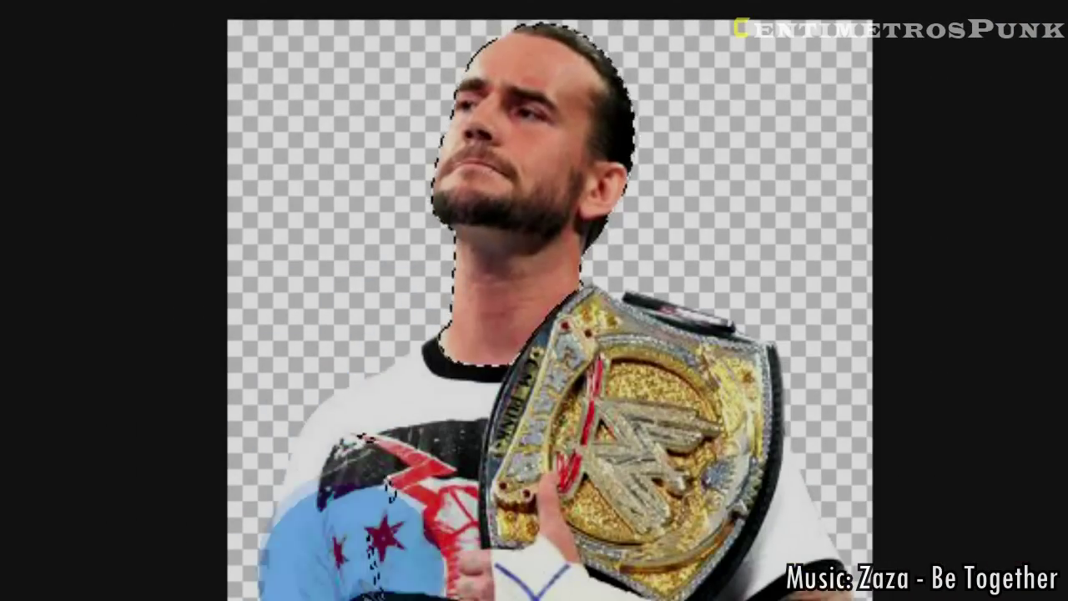
Subtract the rest of the shirt and the lower neck, leaving only the head and upper neck selected
{"action": "left_click", "coordinate": [408, 510]}
{"action": "left_click", "coordinate": [444, 361]}
{"action": "left_click", "coordinate": [454, 333]}
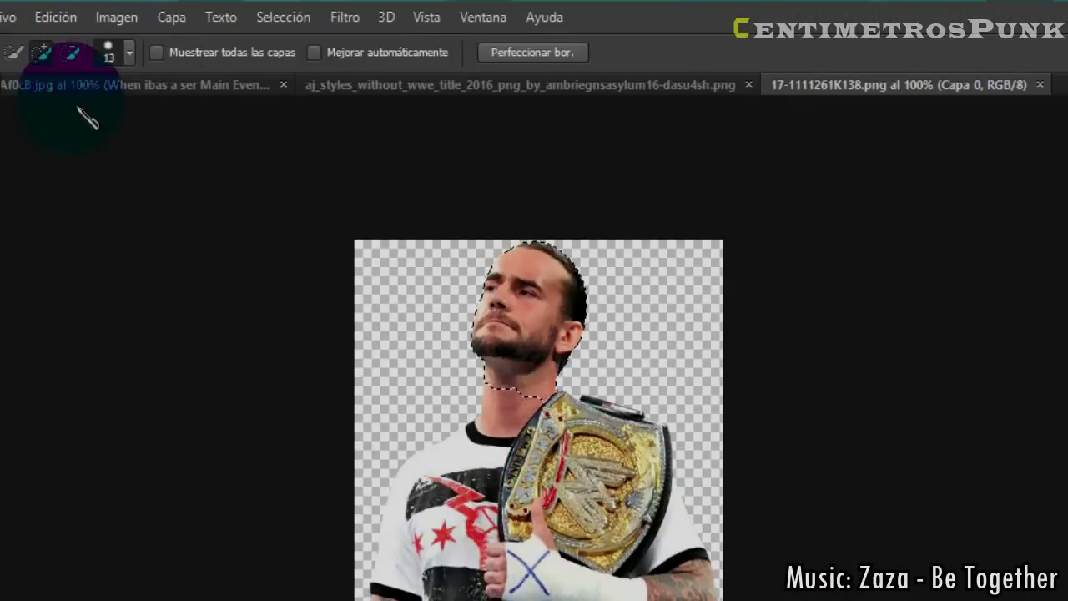
{"action": "left_click", "coordinate": [507, 418]}
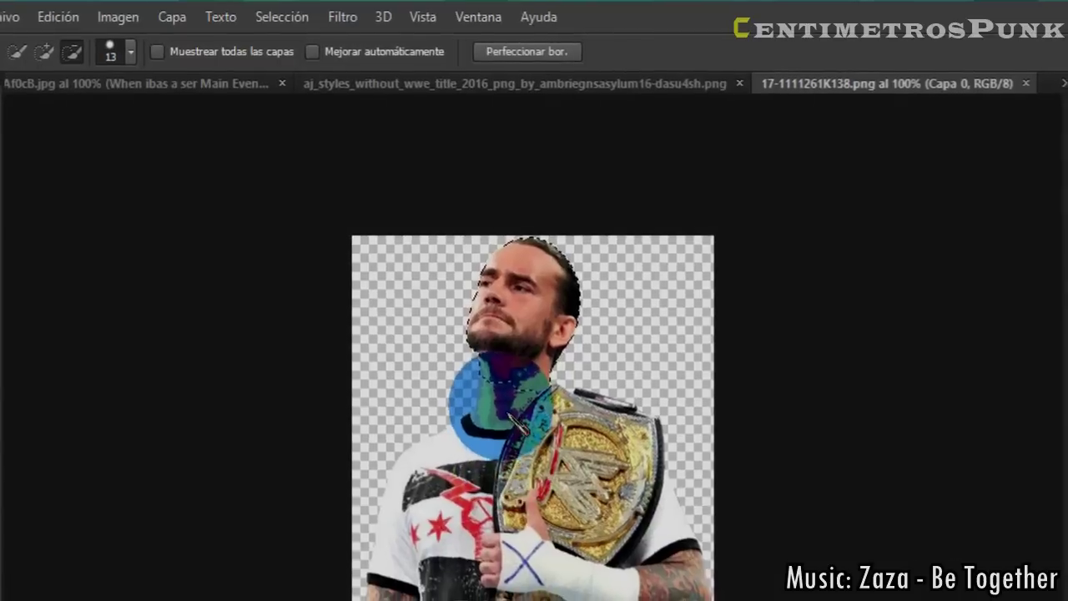
{"action": "left_click", "coordinate": [512, 409]}
{"action": "left_click", "coordinate": [557, 392]}
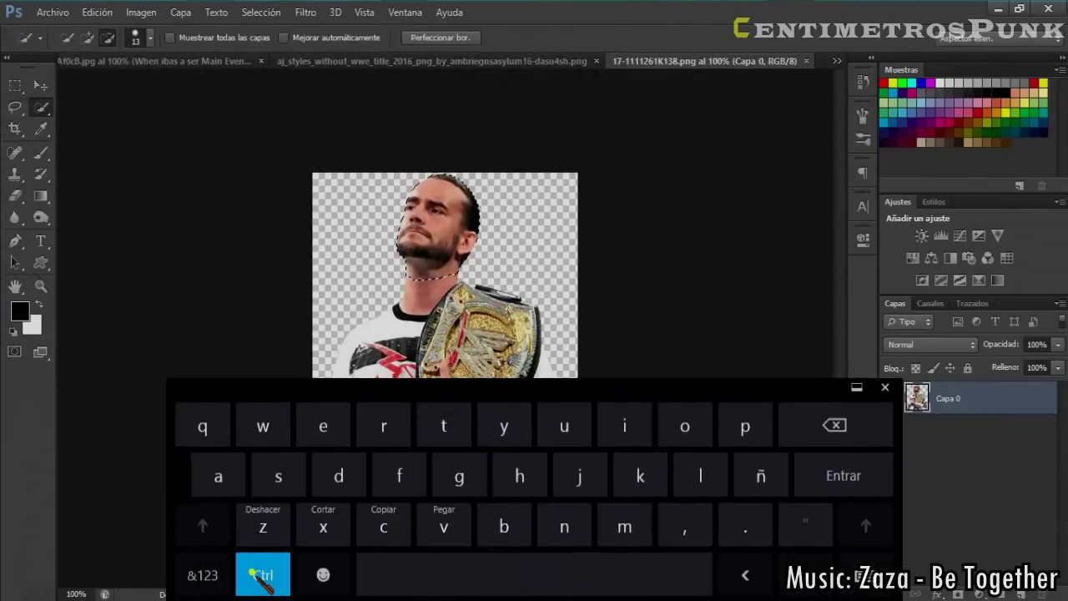
Cut CM Punk's selected head and paste it back into the same document as a separate layer
{"action": "left_click", "coordinate": [324, 532]}
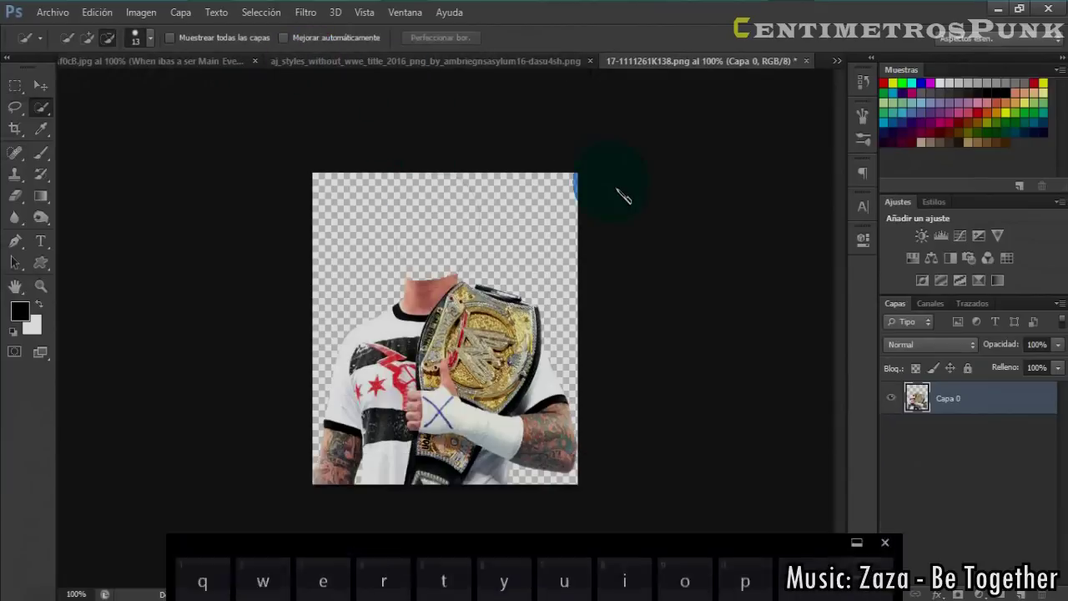
{"action": "left_click", "coordinate": [221, 62]}
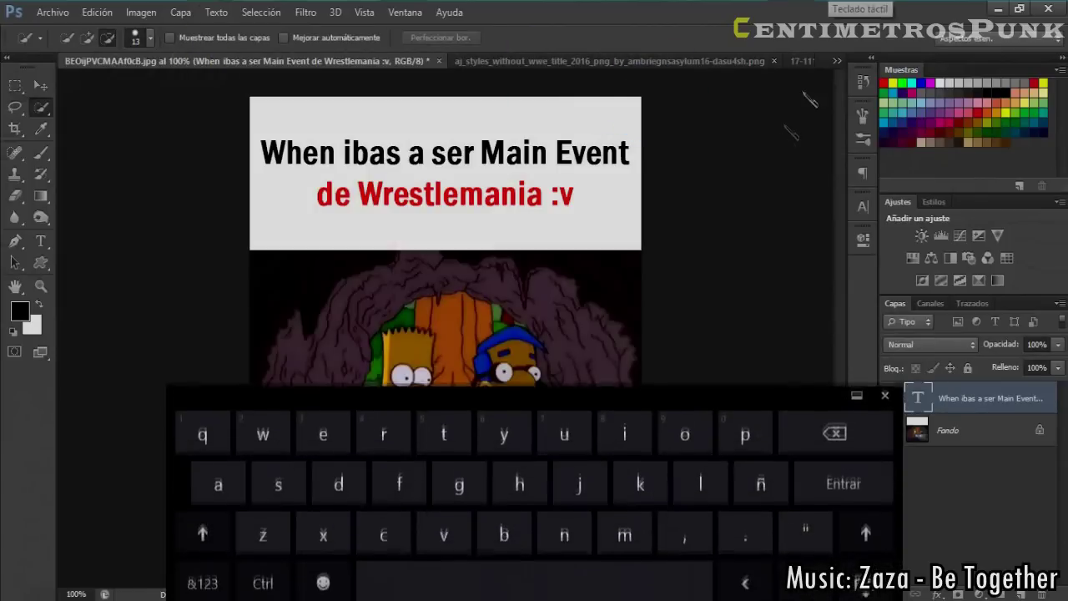
{"action": "left_click", "coordinate": [630, 61]}
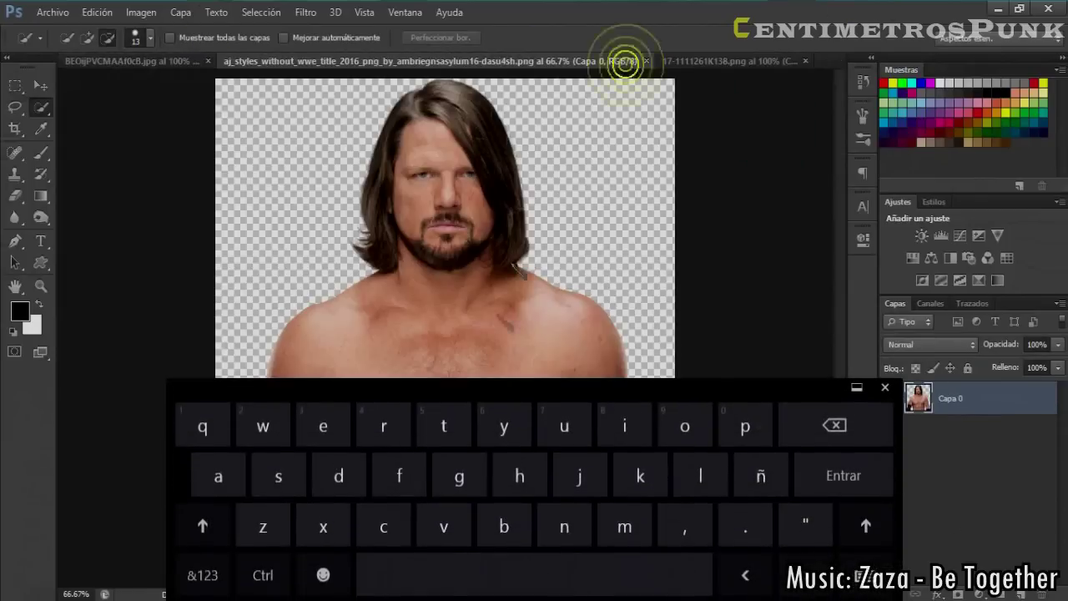
{"action": "left_click", "coordinate": [715, 62]}
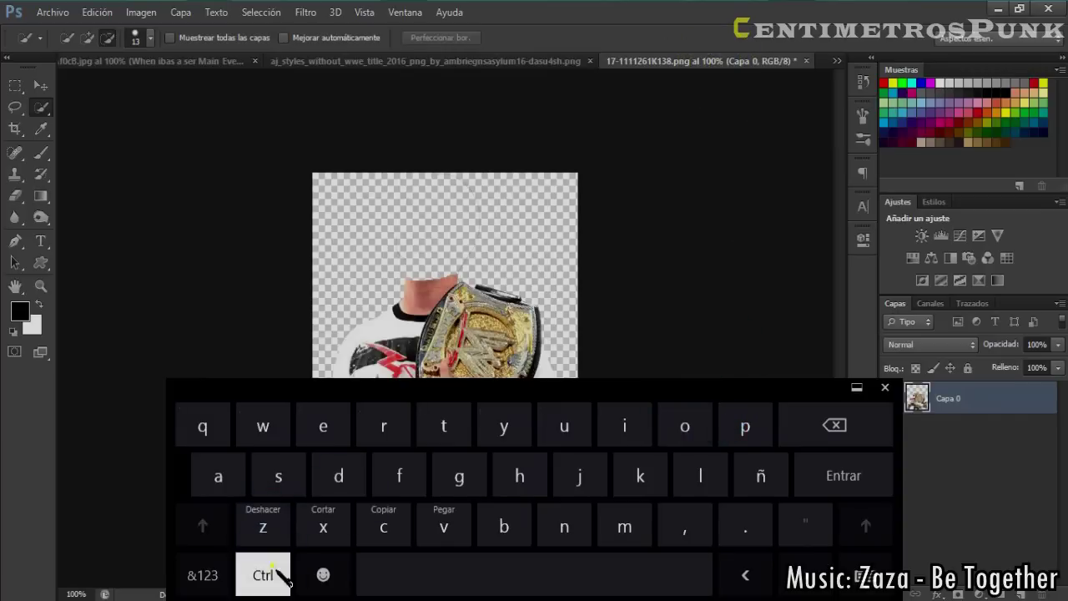
{"action": "left_click", "coordinate": [448, 526]}
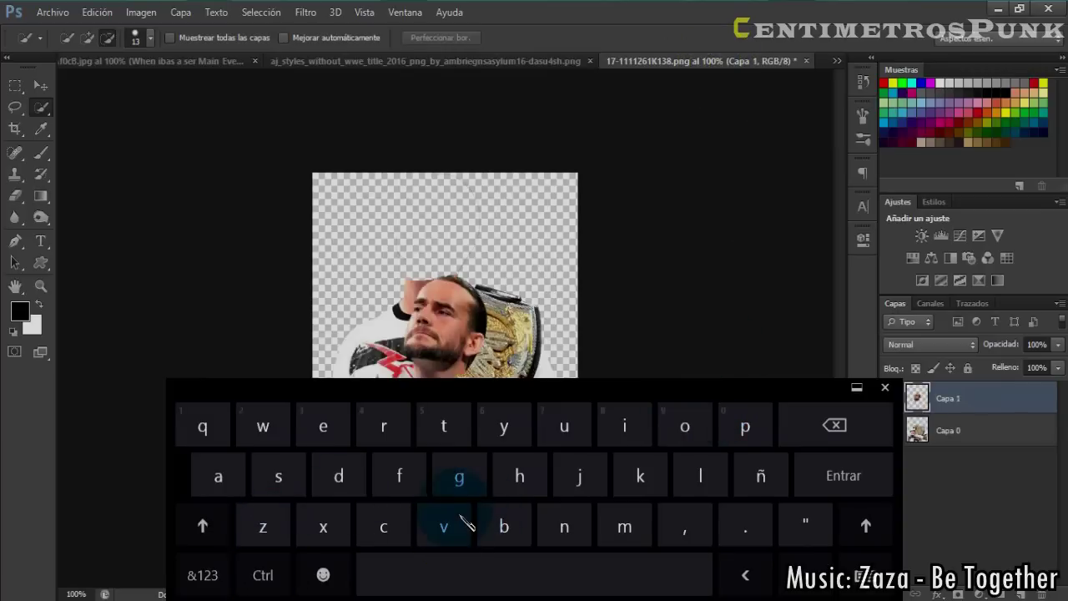
{"action": "left_click", "coordinate": [885, 387]}
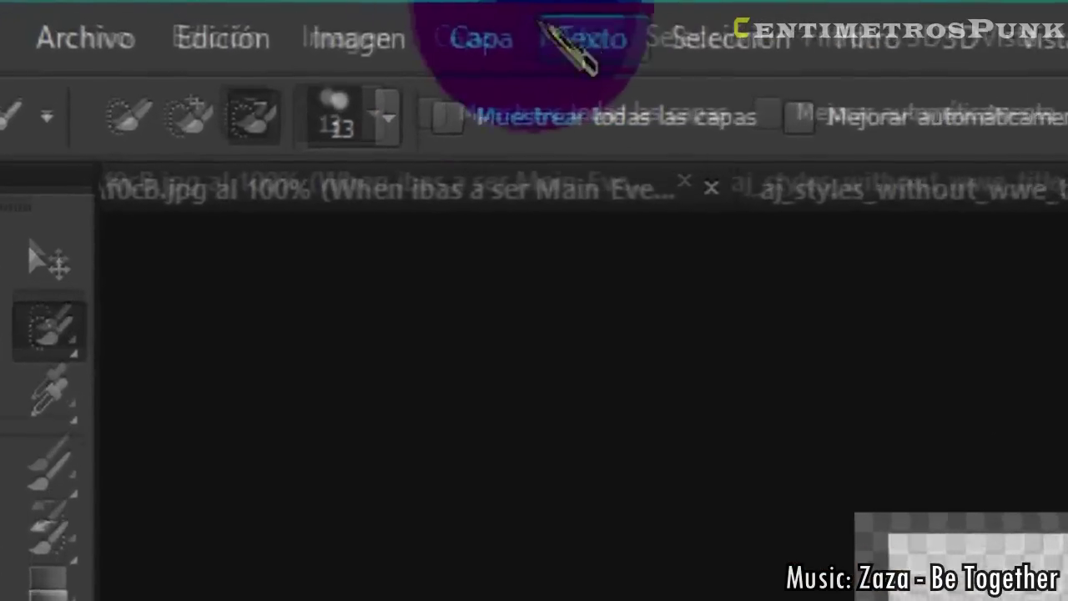
Flip the CM Punk canvas horizontally
{"action": "left_click", "coordinate": [393, 38]}
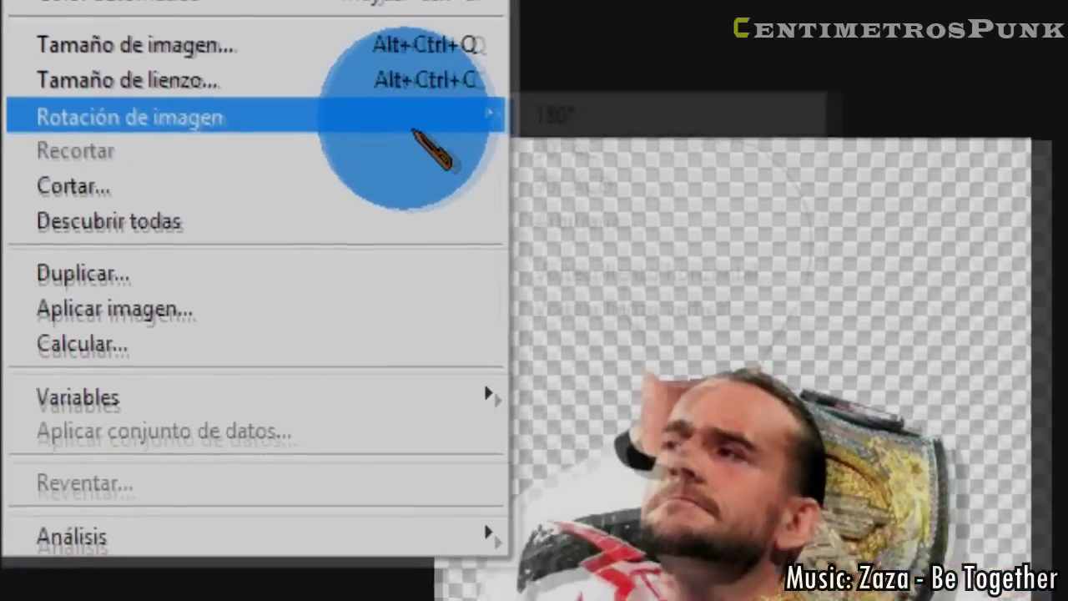
{"action": "mouse_move", "coordinate": [823, 443]}
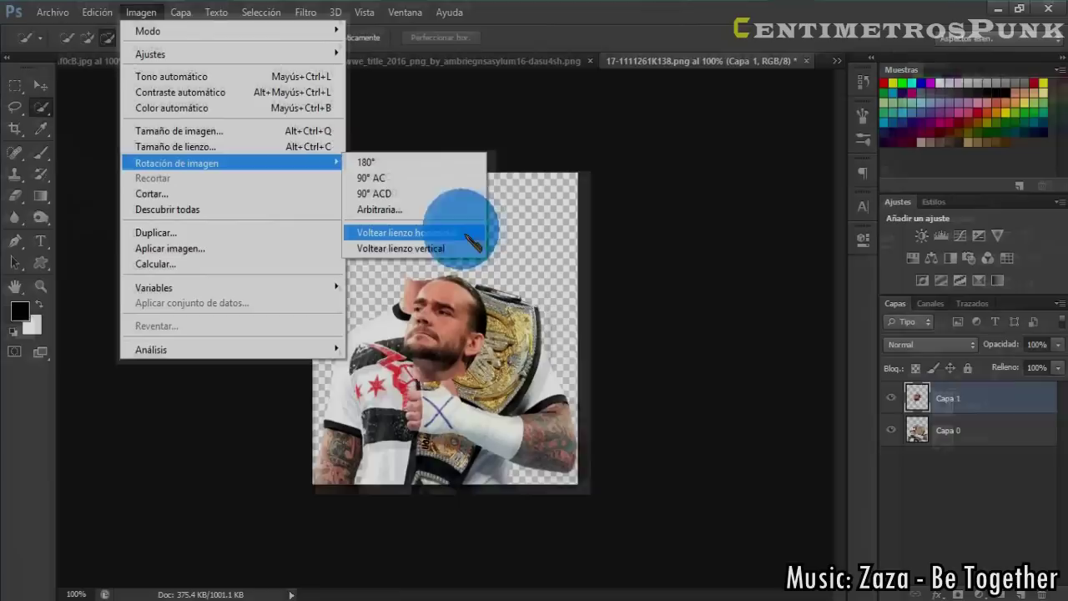
{"action": "left_click", "coordinate": [467, 236]}
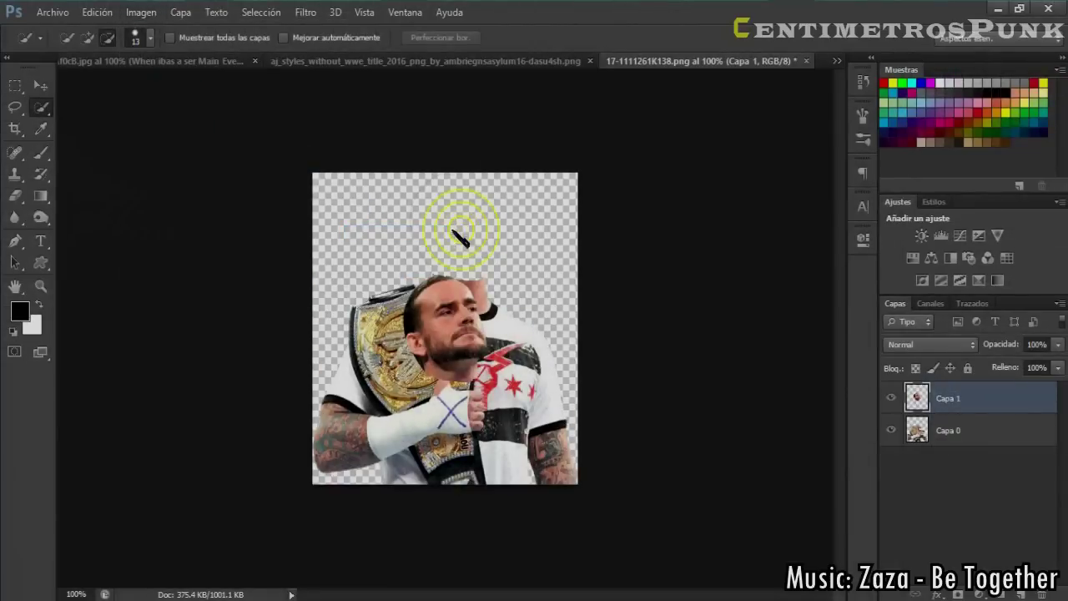
Bring the flipped CM Punk head into the cartoon meme document with the Move tool and adjust its placement
{"action": "left_click", "coordinate": [40, 85]}
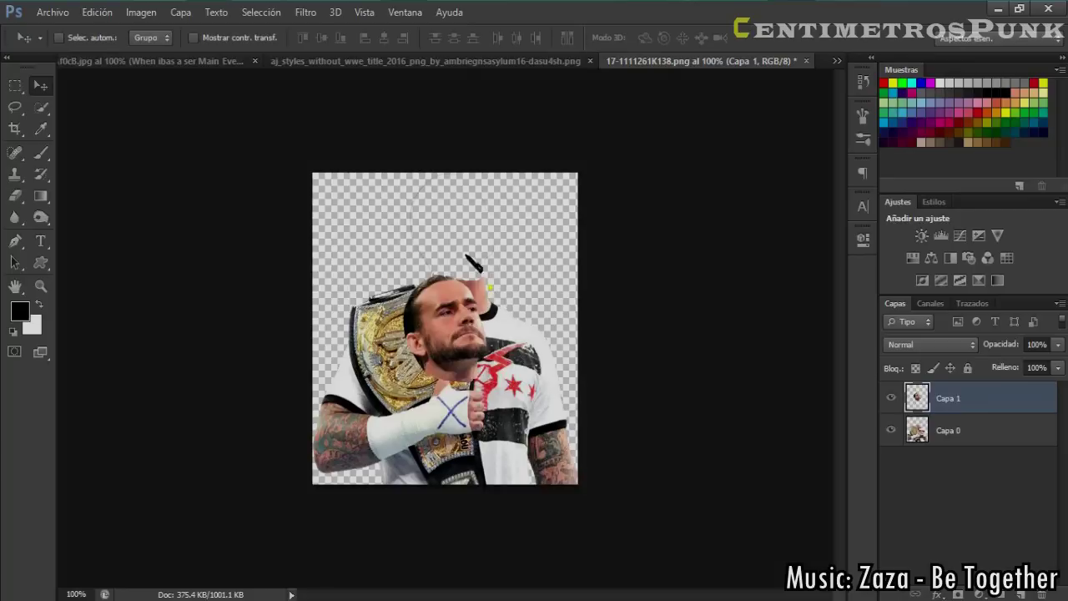
{"action": "left_click_drag", "start_coordinate": [466, 256], "coordinate": [441, 243]}
{"action": "key", "text": "ctrl+z"}
{"action": "left_click", "coordinate": [40, 107]}
{"action": "left_click", "coordinate": [43, 89]}
{"action": "left_click_drag", "start_coordinate": [494, 292], "coordinate": [435, 257]}
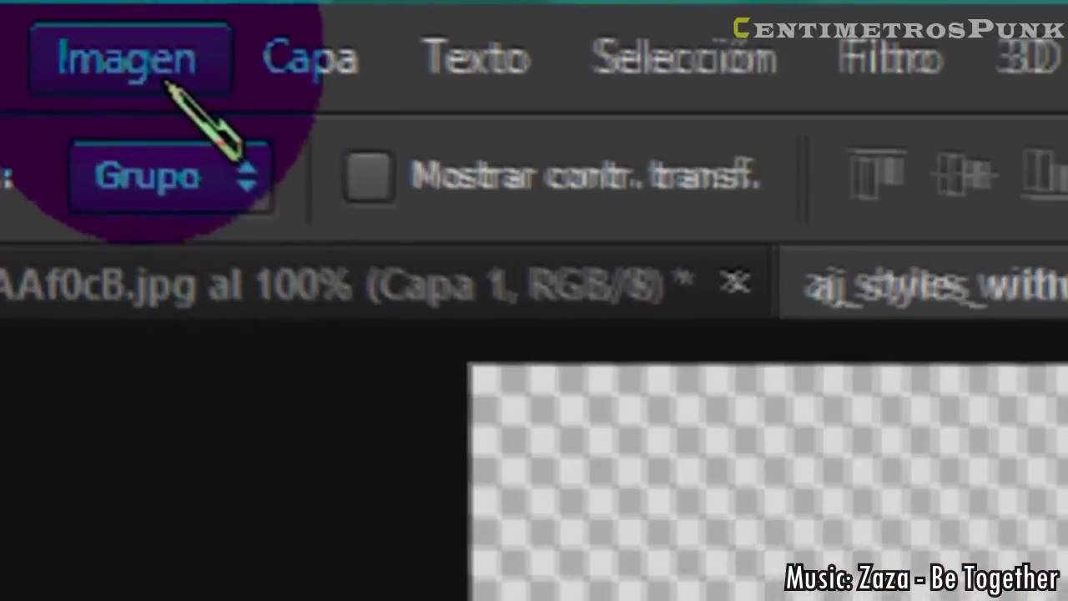
Resize the AJ Styles image to 280 pixels wide, resampled with Bicubic Sharper (best for reductions)
{"action": "left_click", "coordinate": [152, 65]}
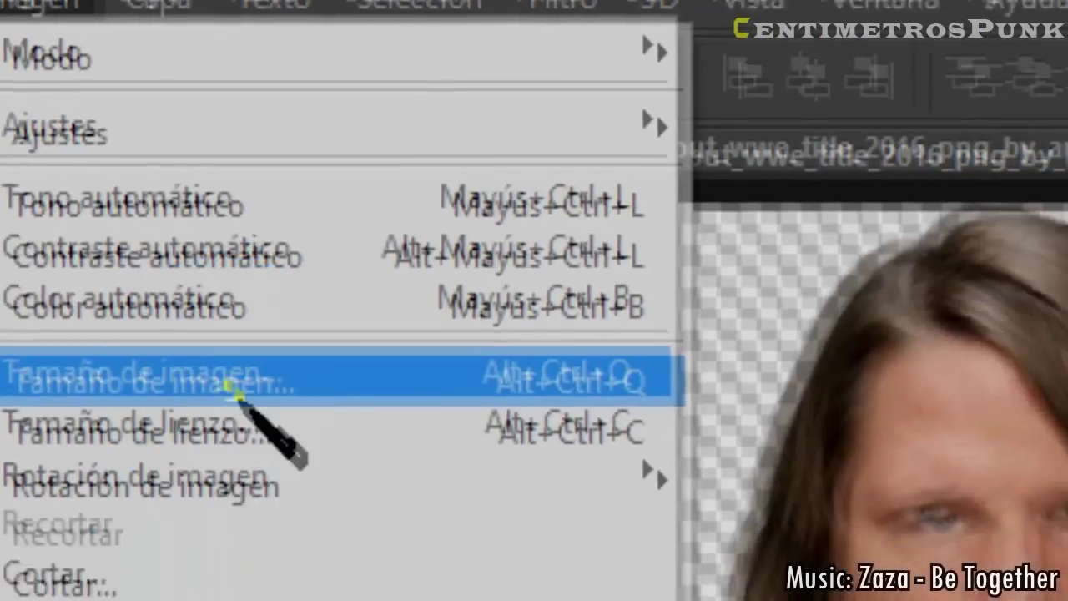
{"action": "left_click", "coordinate": [232, 391]}
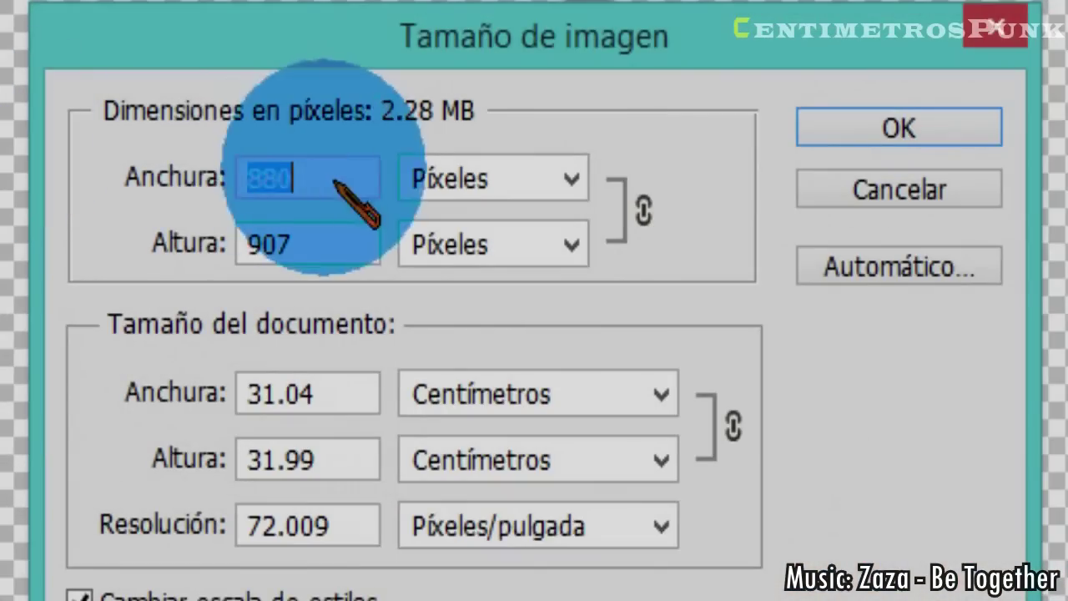
{"action": "left_click", "coordinate": [262, 172]}
{"action": "key", "text": "BackSpace"}
{"action": "type", "text": "2"}
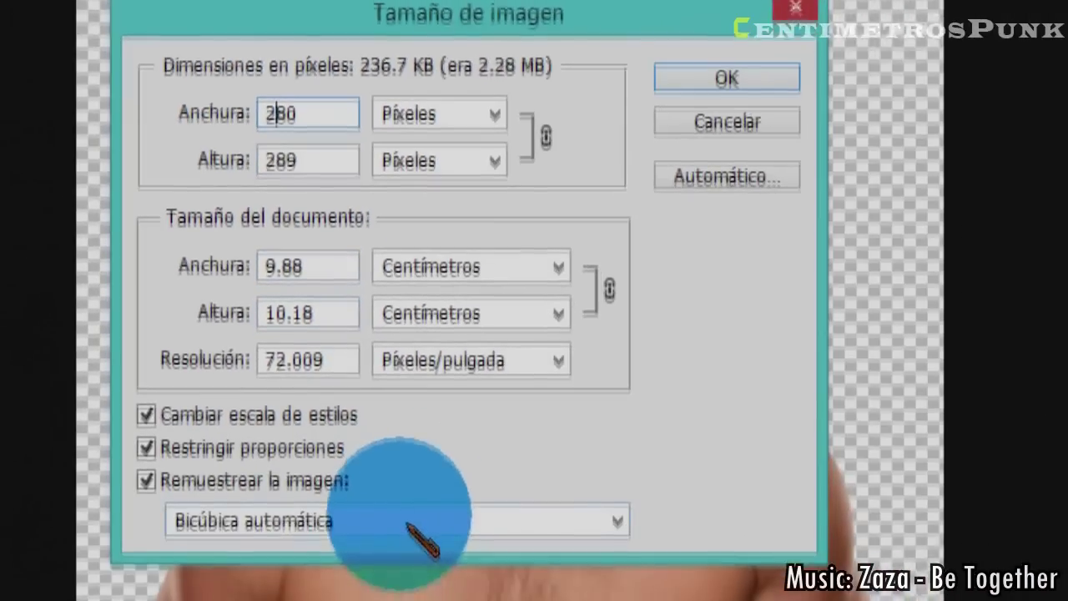
{"action": "left_click", "coordinate": [409, 524]}
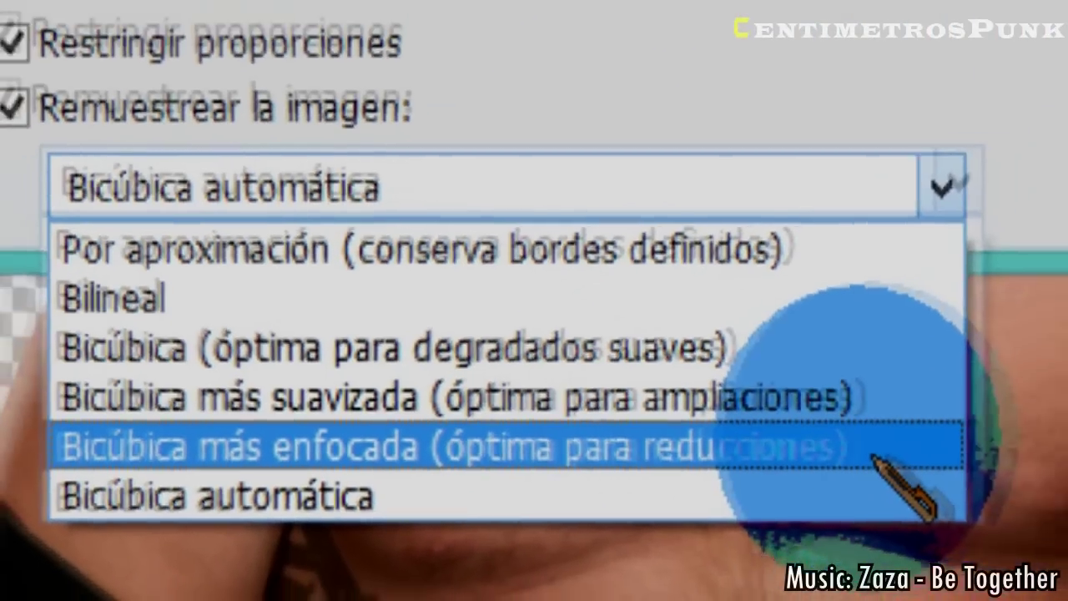
{"action": "left_click", "coordinate": [952, 455]}
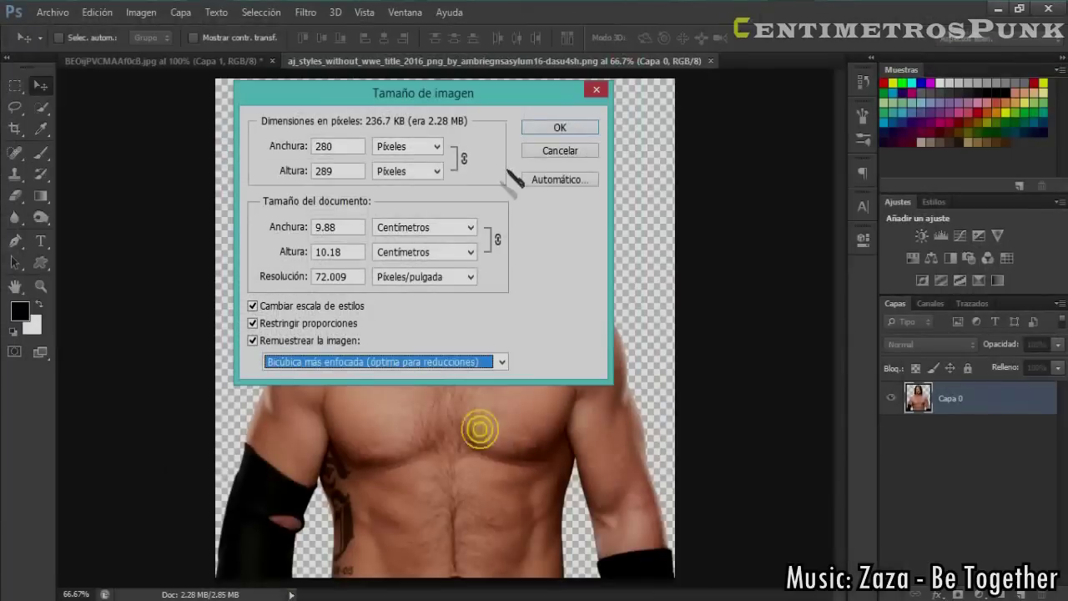
{"action": "left_click", "coordinate": [574, 132]}
Select AJ Styles' head and hair with the Quick Selection tool, excluding the background and body
{"action": "left_click", "coordinate": [40, 104]}
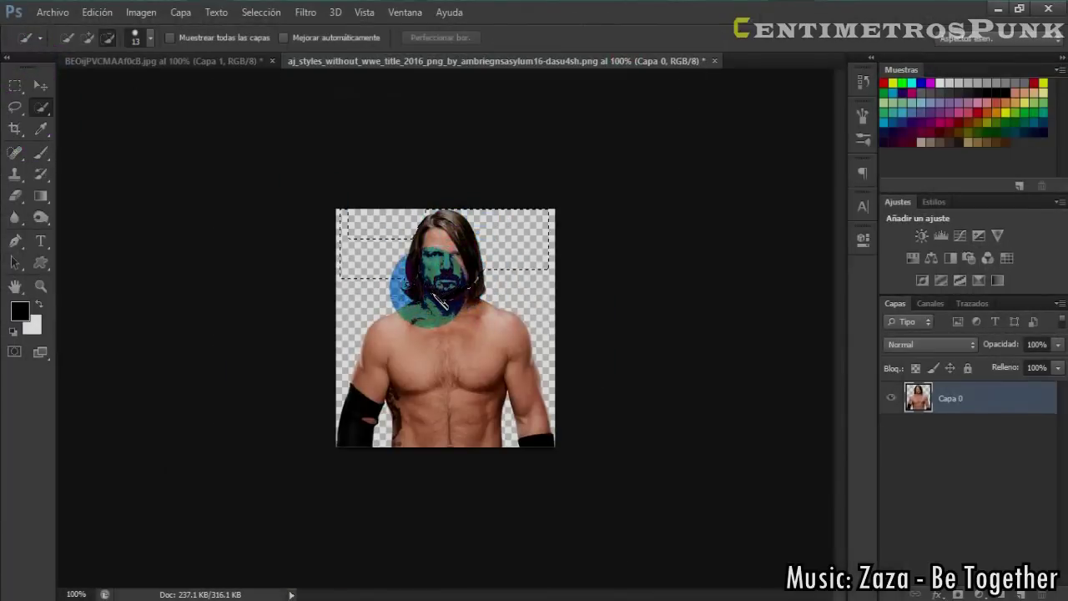
{"action": "mouse_move", "coordinate": [433, 294]}
{"action": "left_mouse_down"}
{"action": "mouse_move", "coordinate": [480, 296]}
{"action": "mouse_move", "coordinate": [404, 262]}
{"action": "mouse_move", "coordinate": [419, 273]}
{"action": "left_mouse_up"}
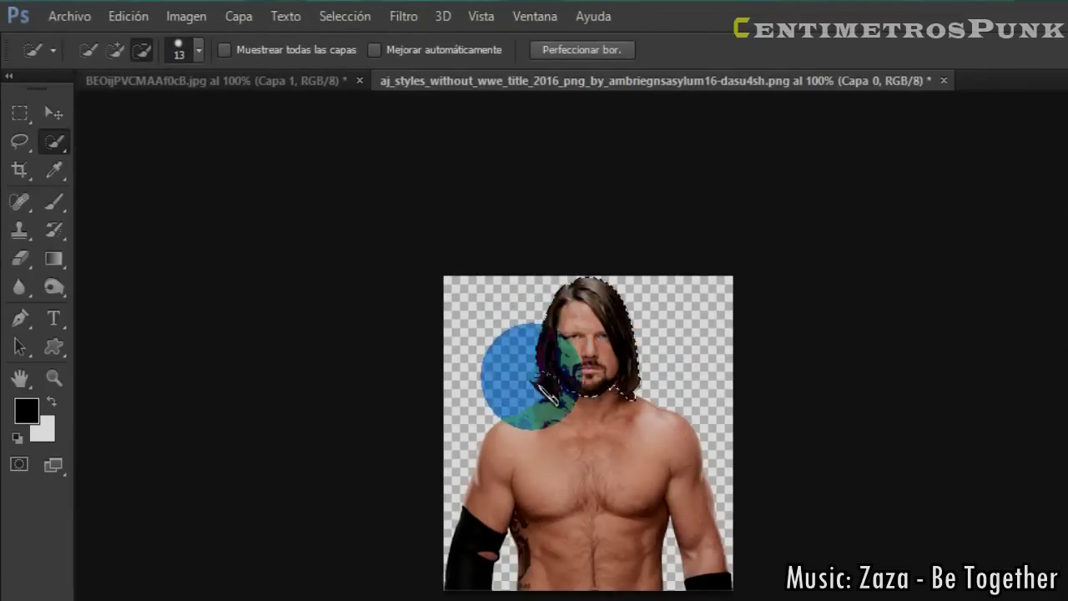
{"action": "left_click", "coordinate": [117, 47]}
{"action": "left_click_drag", "start_coordinate": [541, 393], "coordinate": [548, 372]}
{"action": "key", "text": "ctrl+z"}
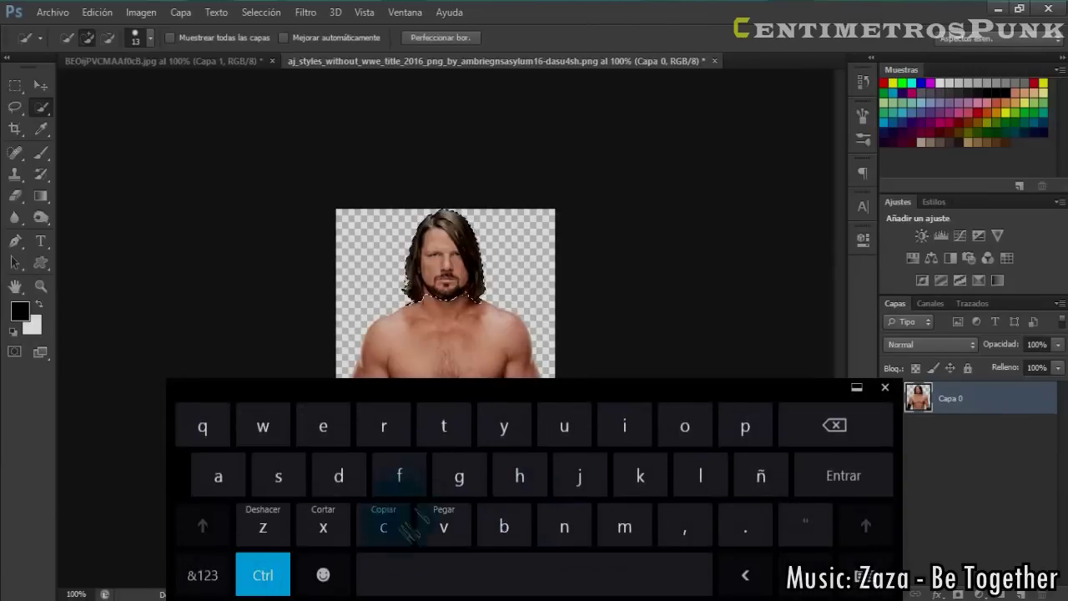
Cut the selected AJ Styles head, paste it into the cartoon meme document, and move it over the red-shirted character's head
{"action": "key", "text": "ctrl+x"}
{"action": "left_click", "coordinate": [246, 61]}
{"action": "key", "text": "ctrl+v"}
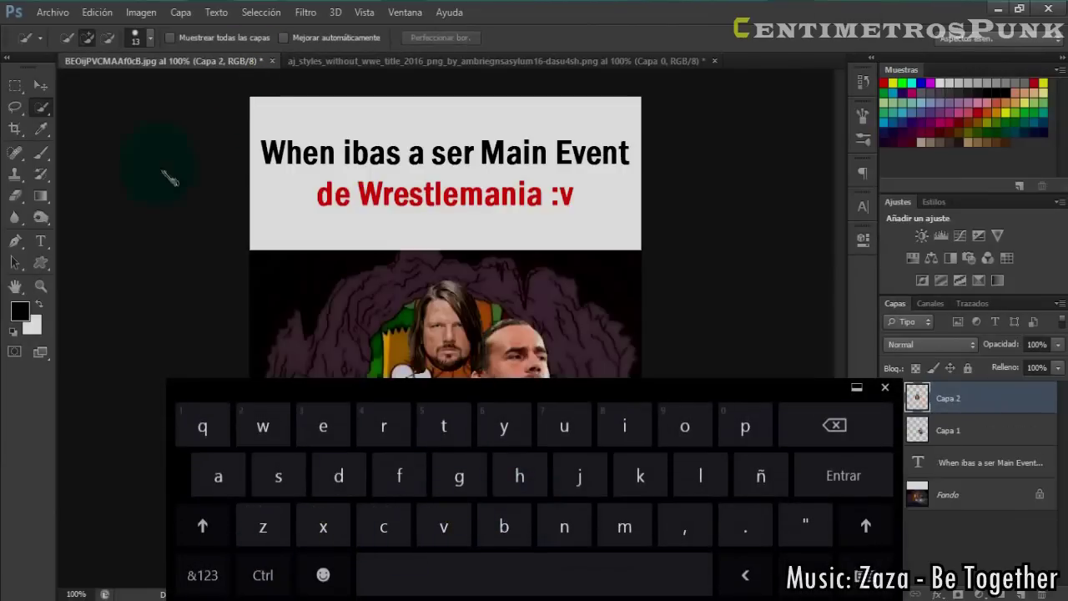
{"action": "left_click", "coordinate": [40, 87]}
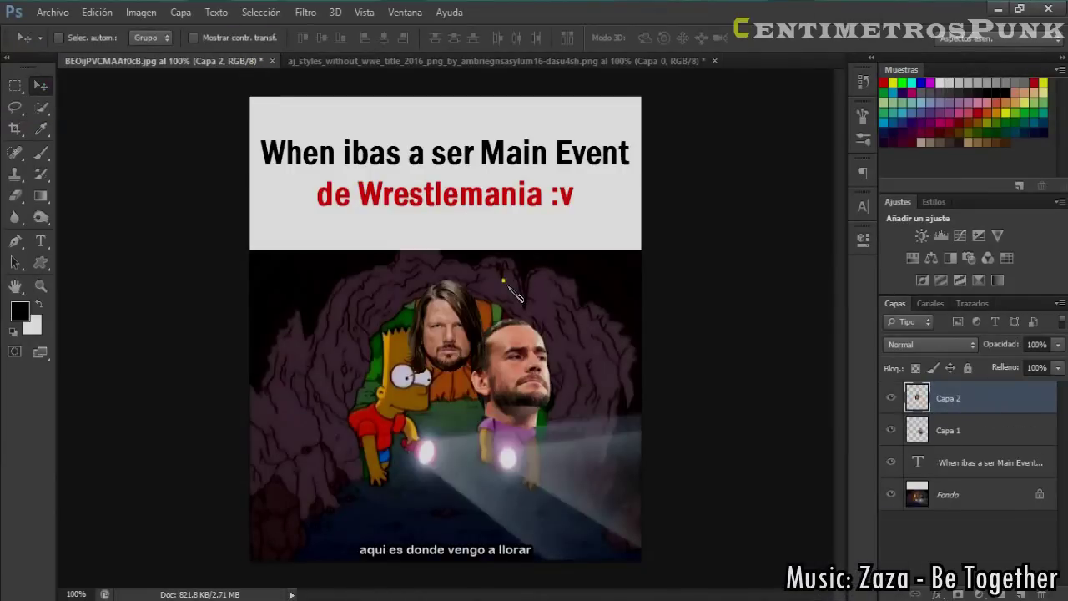
{"action": "left_click_drag", "start_coordinate": [505, 286], "coordinate": [474, 341]}
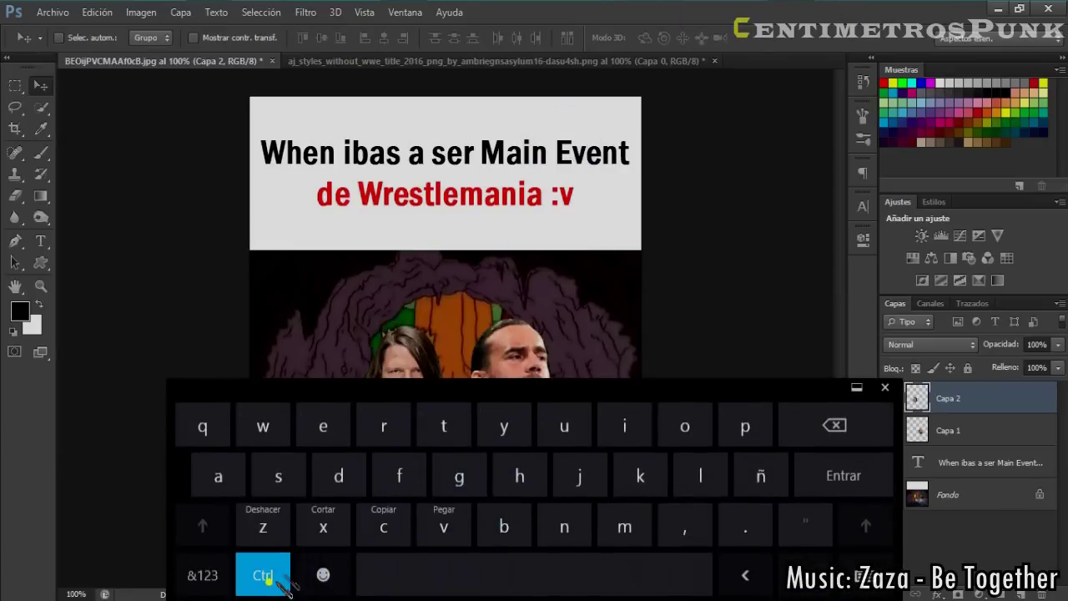
Free-transform the AJ Styles head layer and rotate it clockwise by about 14.5 degrees
{"action": "left_click", "coordinate": [443, 427]}
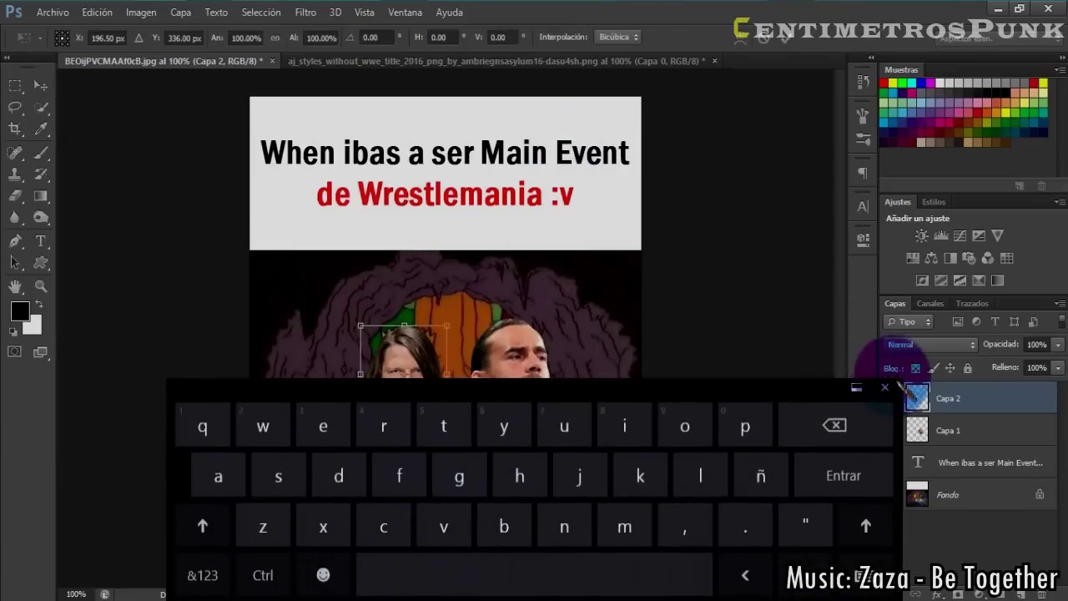
{"action": "left_click", "coordinate": [886, 388]}
{"action": "left_click_drag", "start_coordinate": [332, 421], "coordinate": [334, 397]}
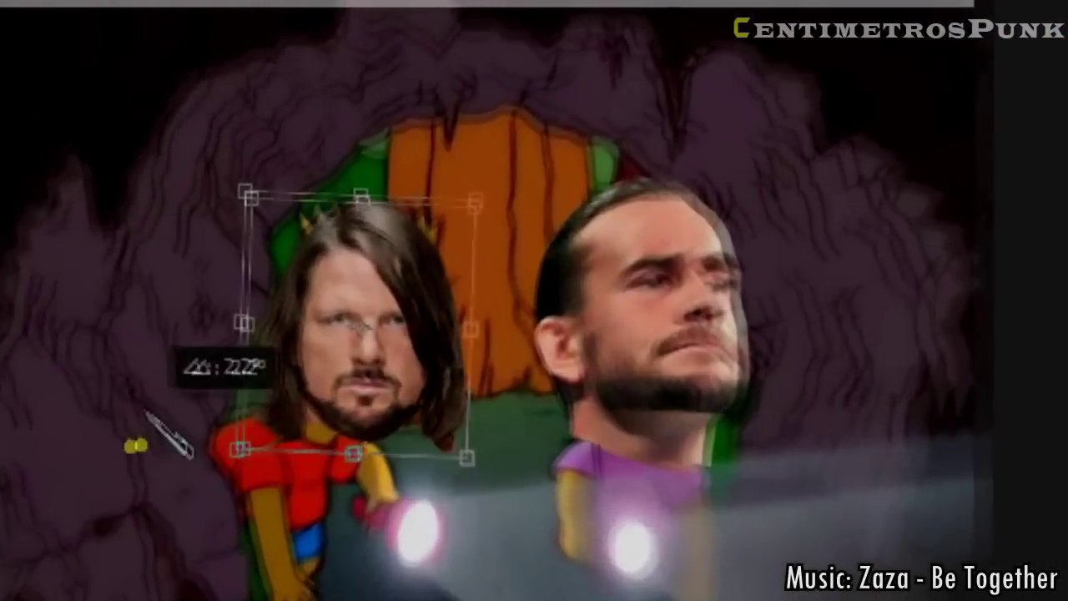
{"action": "left_click_drag", "start_coordinate": [482, 335], "coordinate": [438, 321]}
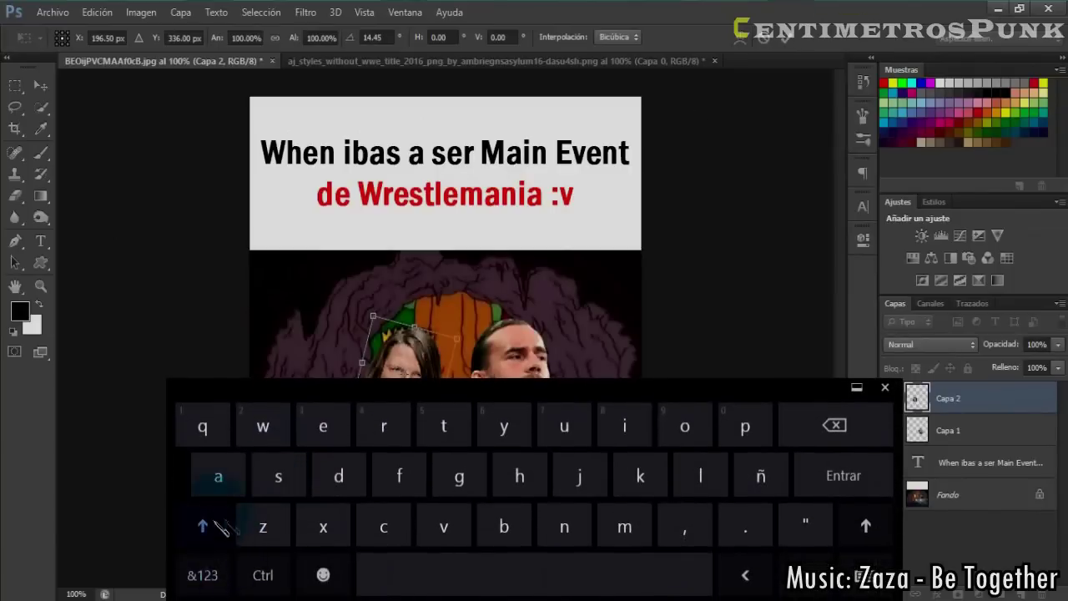
Scale the AJ Styles head proportionally to about 115%, fit it on the red-shirted body at about 16.2 degrees rotation, and apply the transform
{"action": "left_click", "coordinate": [203, 526]}
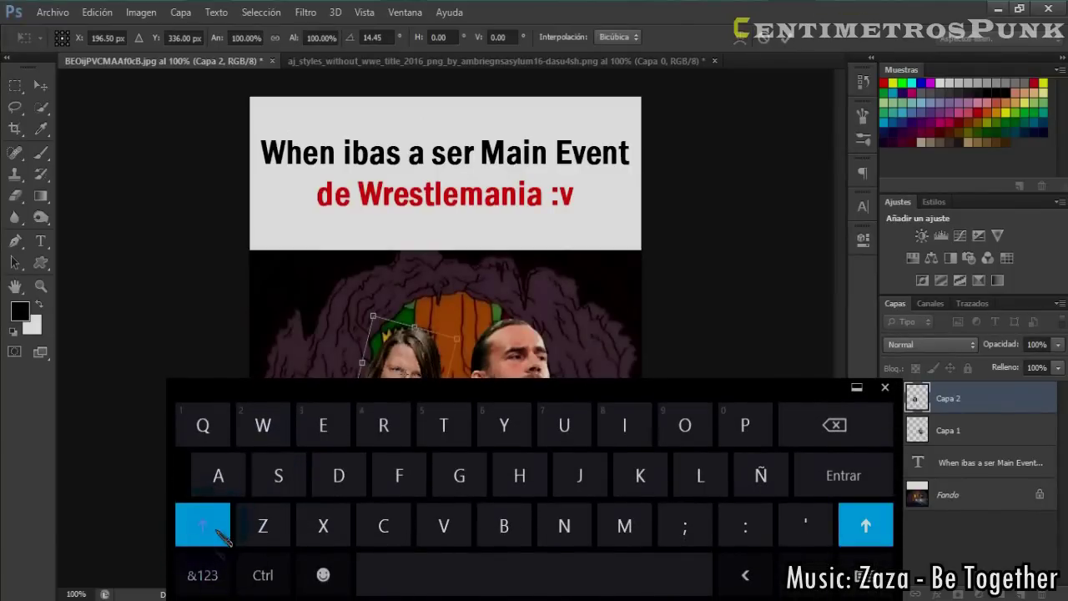
{"action": "left_click", "coordinate": [923, 394]}
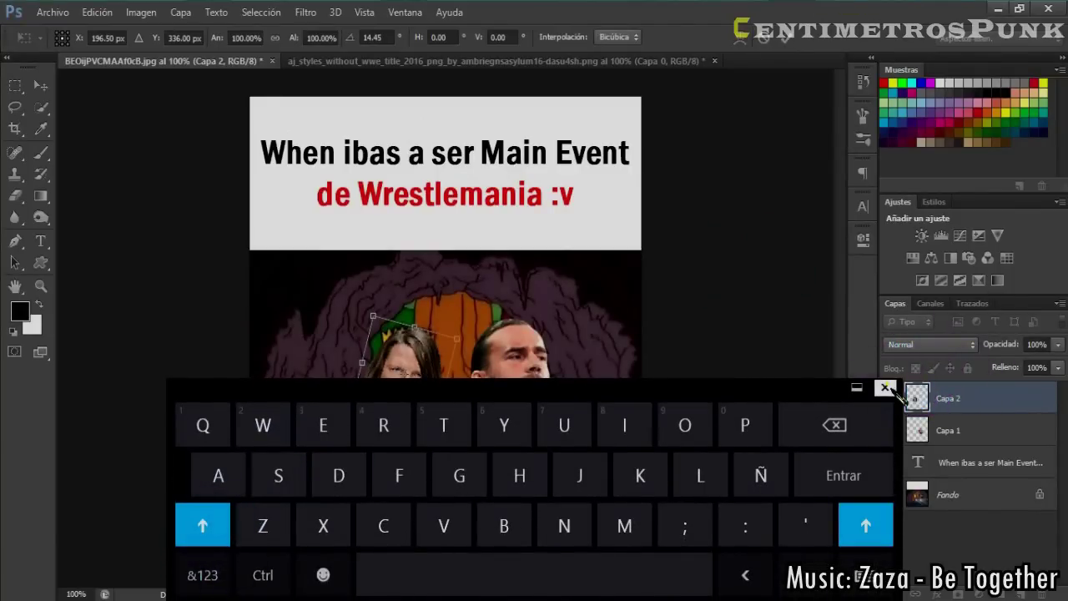
{"action": "left_click", "coordinate": [886, 389]}
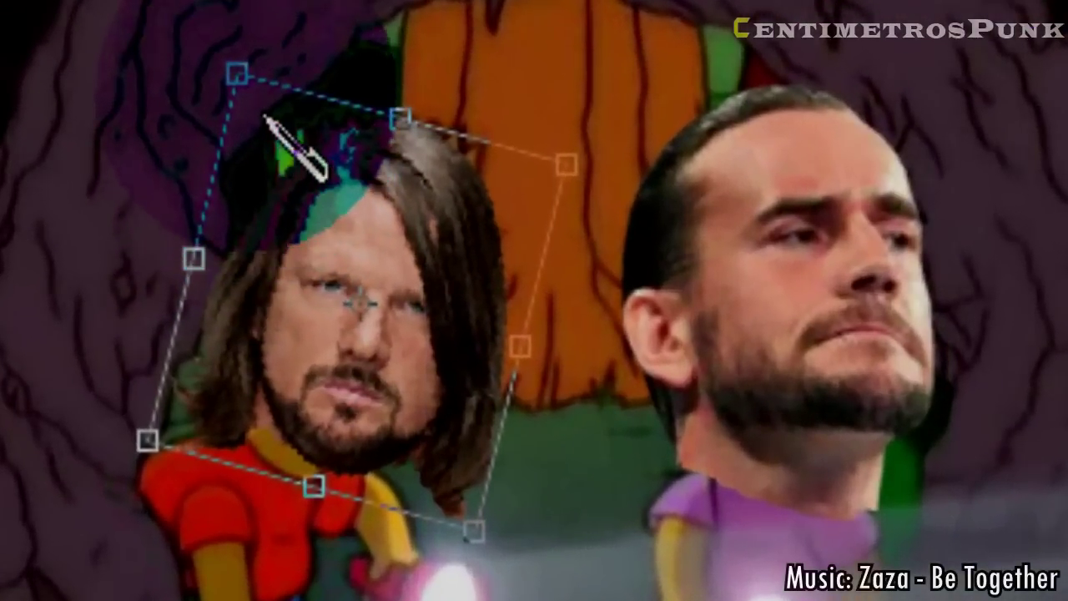
{"action": "left_click_drag", "start_coordinate": [237, 73], "coordinate": [207, 13]}
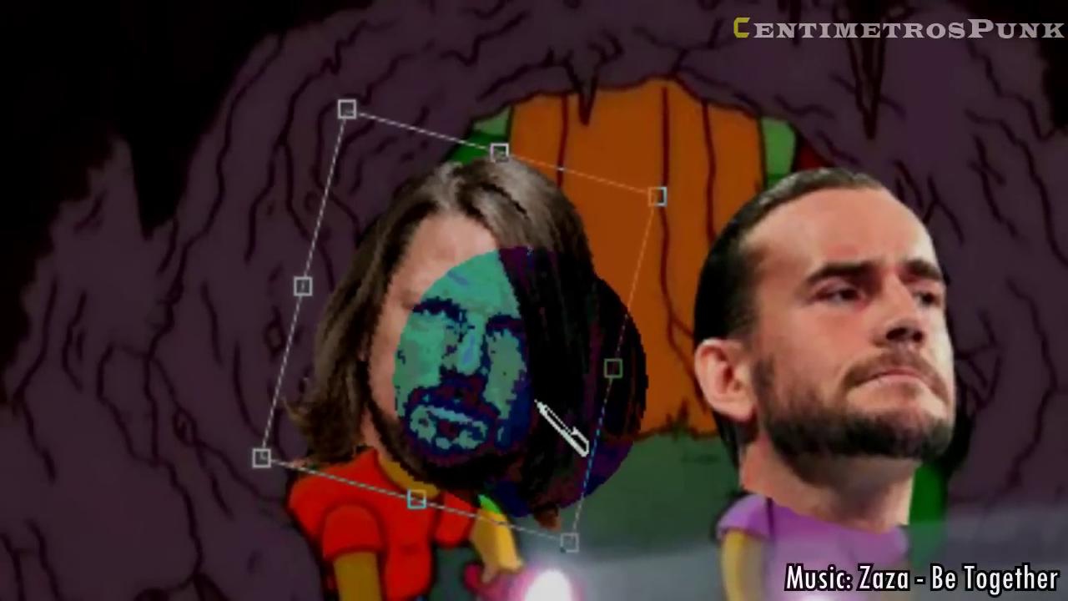
{"action": "left_click_drag", "start_coordinate": [569, 543], "coordinate": [576, 553]}
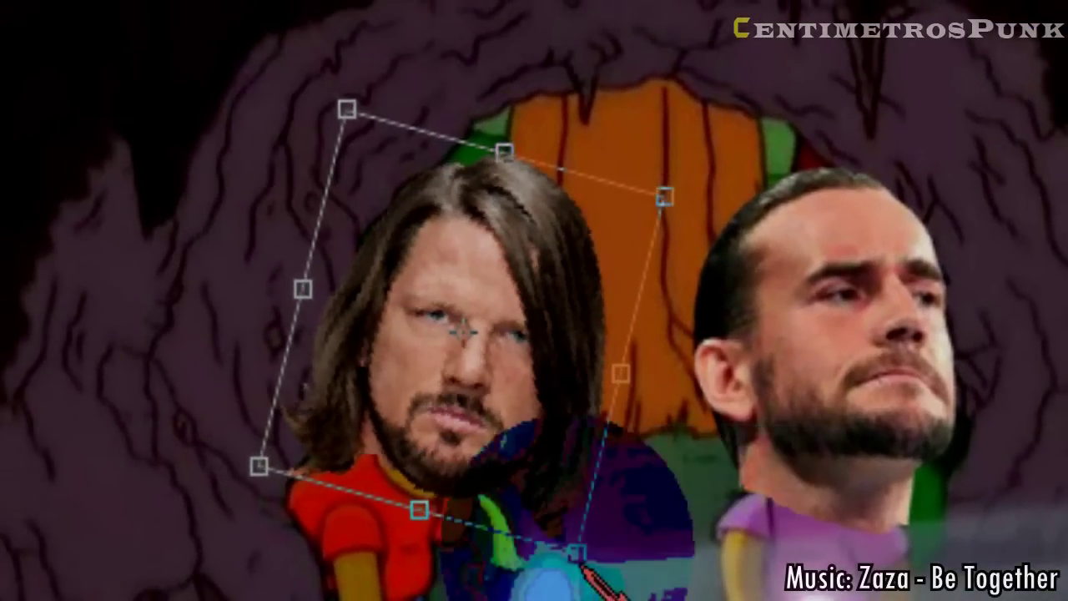
{"action": "left_click_drag", "start_coordinate": [564, 487], "coordinate": [547, 505]}
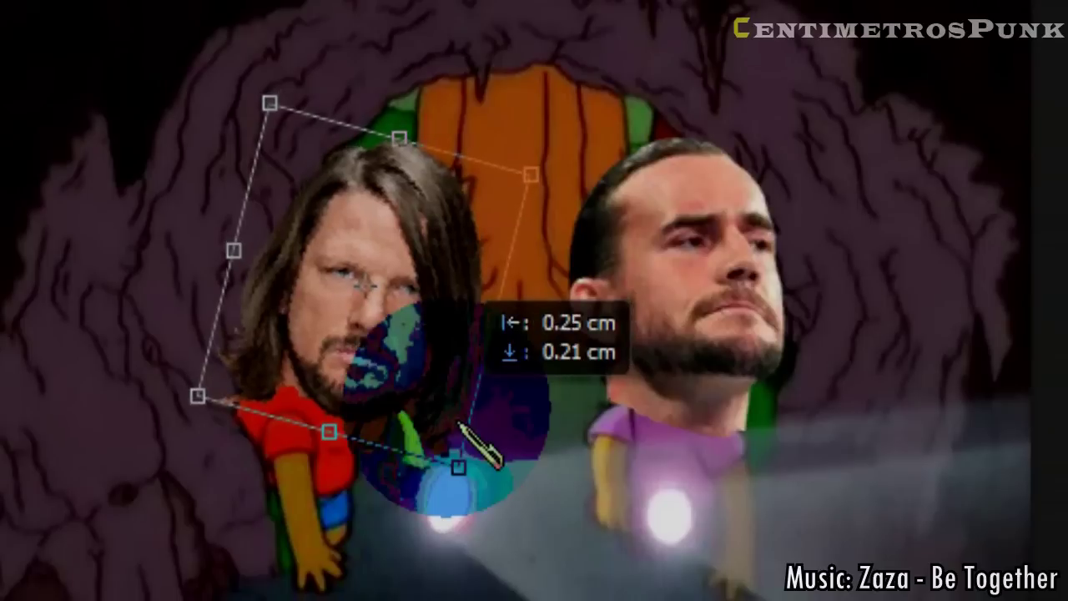
{"action": "left_click_drag", "start_coordinate": [458, 424], "coordinate": [460, 424]}
{"action": "mouse_move", "coordinate": [134, 250]}
{"action": "left_mouse_down"}
{"action": "mouse_move", "coordinate": [142, 239]}
{"action": "mouse_move", "coordinate": [117, 237]}
{"action": "left_mouse_up"}
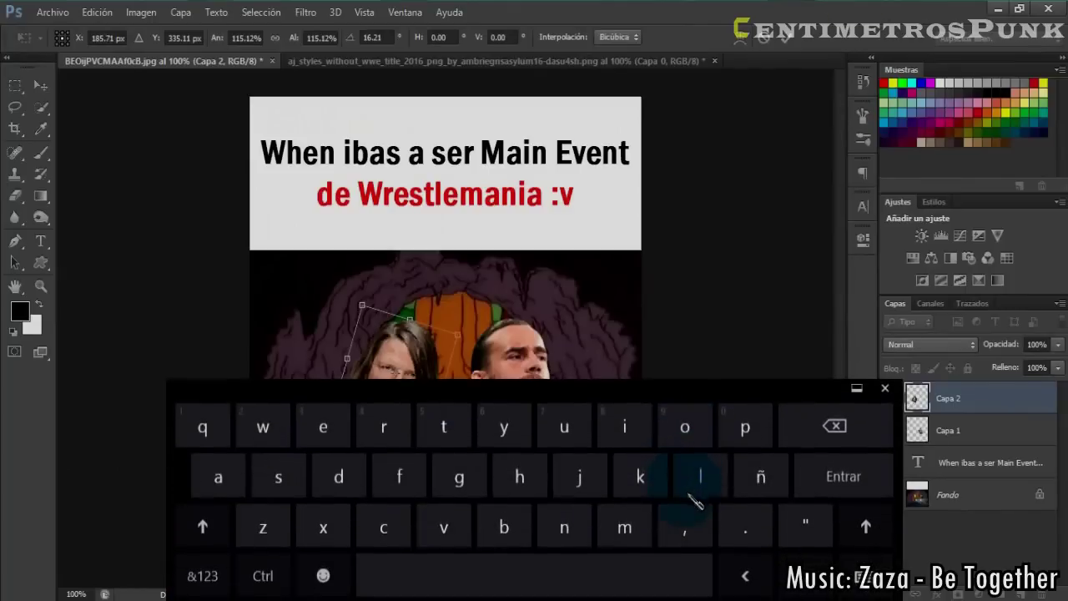
{"action": "left_click", "coordinate": [888, 468]}
{"action": "left_click", "coordinate": [897, 348]}
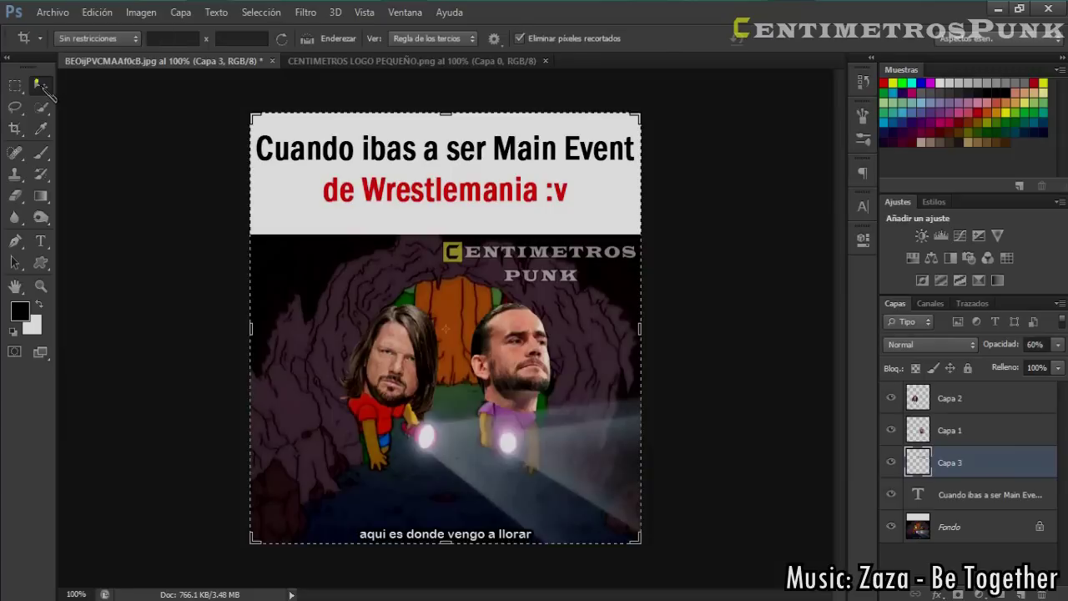
Save the finished meme to the desktop (Escritorio) as a JPEG copy named "Momo #1"
{"action": "left_click", "coordinate": [42, 86]}
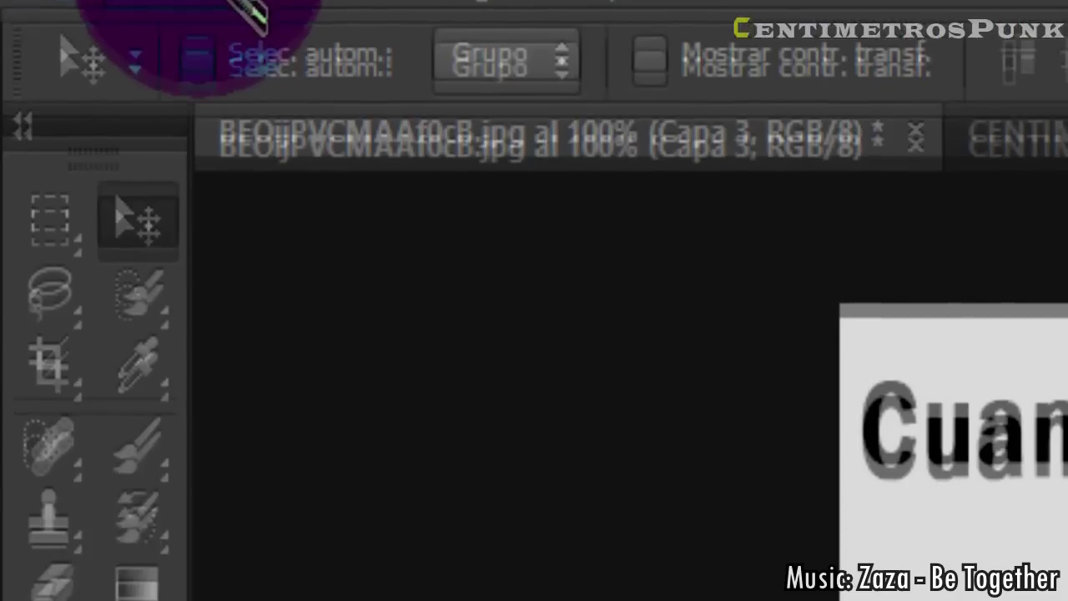
{"action": "left_click", "coordinate": [177, 41]}
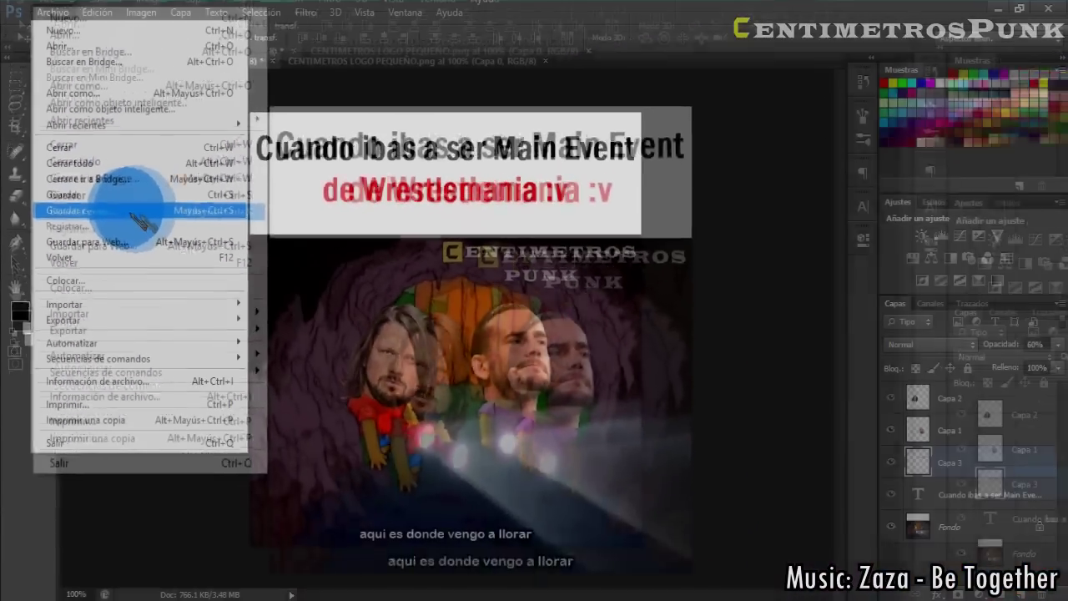
{"action": "left_click", "coordinate": [384, 265]}
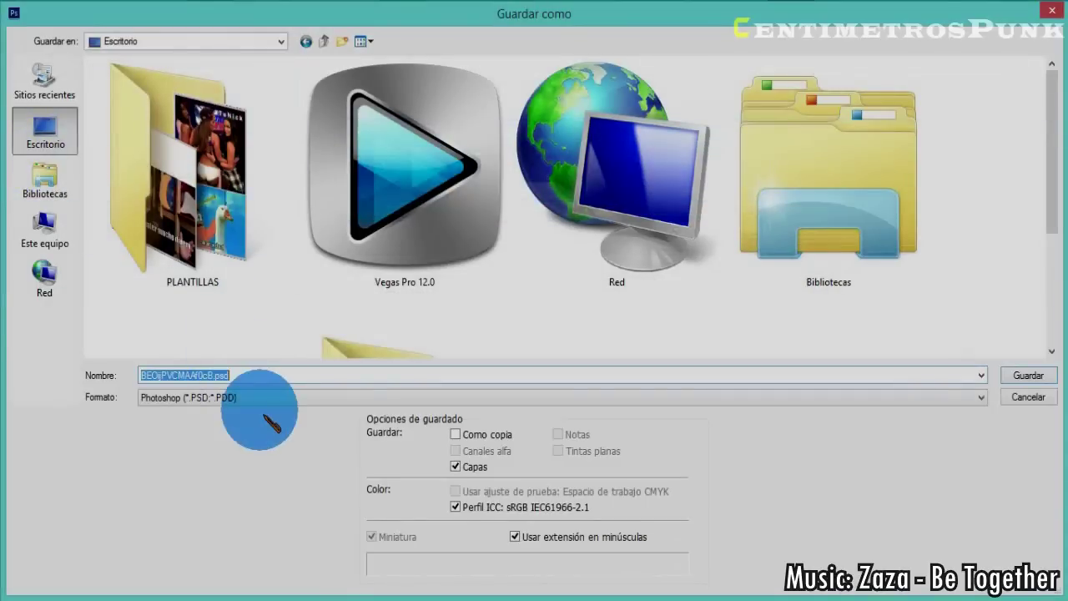
{"action": "left_click", "coordinate": [255, 399]}
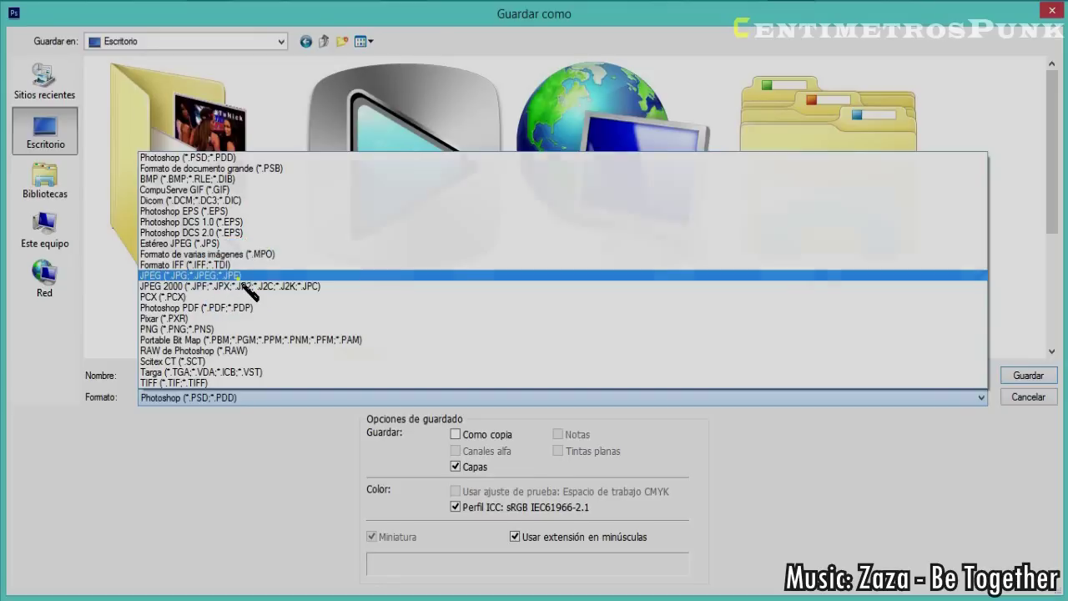
{"action": "left_click", "coordinate": [246, 297]}
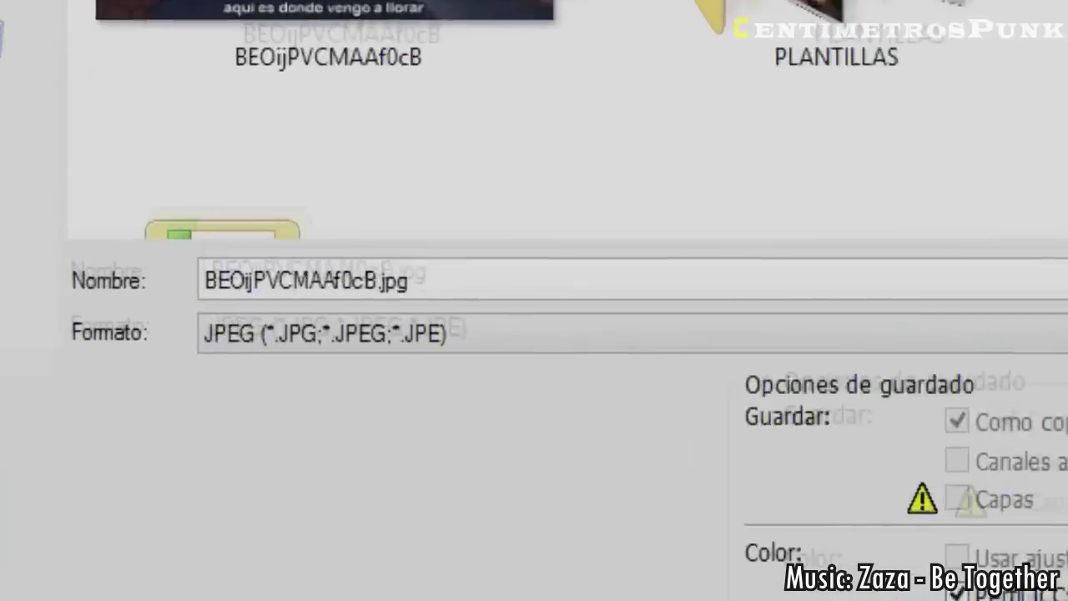
{"action": "left_click", "coordinate": [305, 281]}
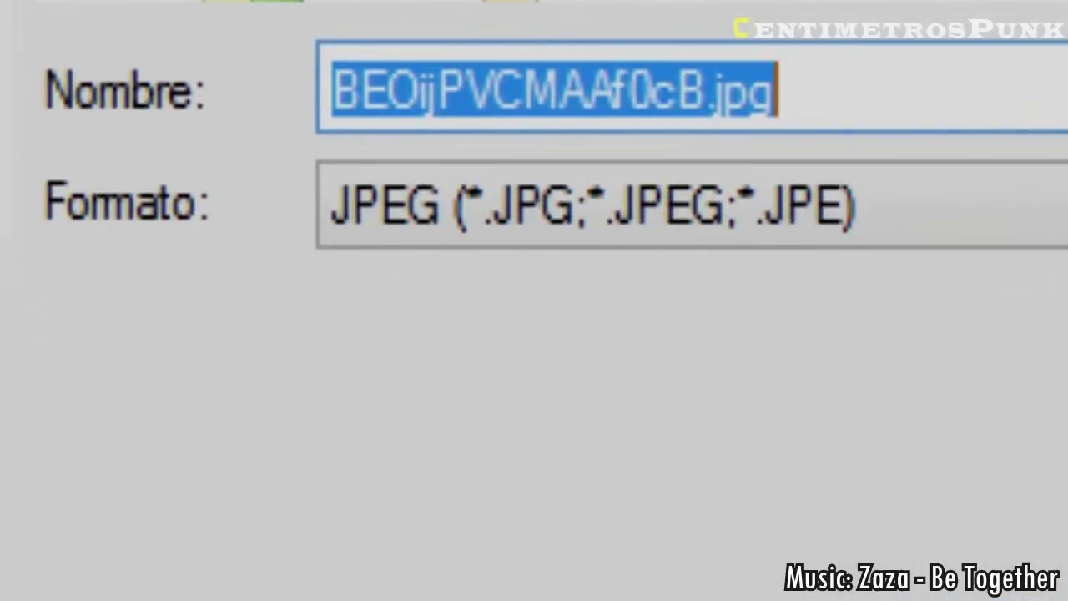
{"action": "type", "text": "Momo #1"}
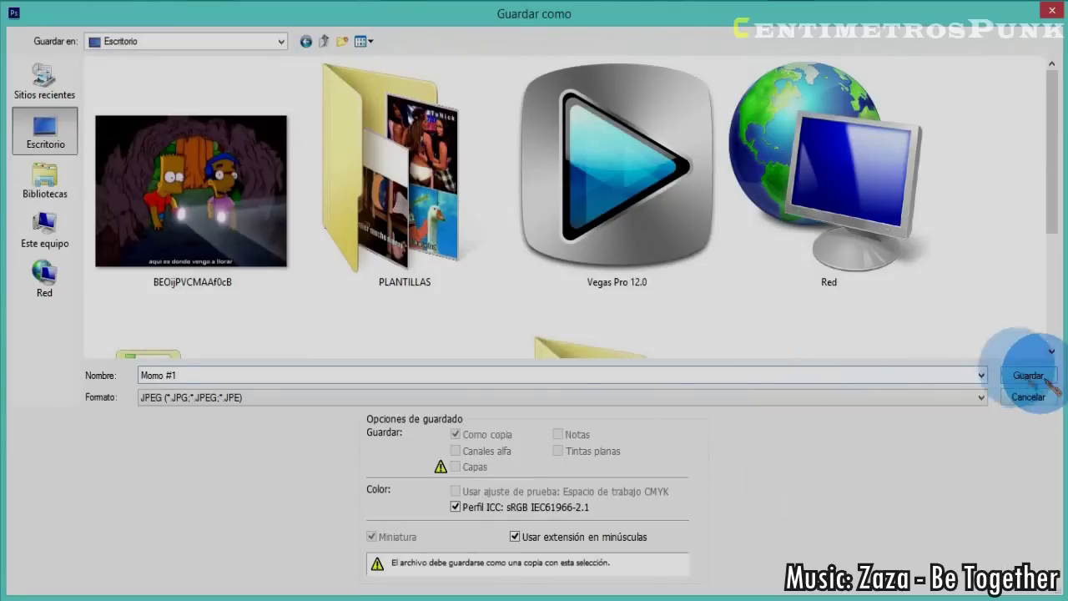
{"action": "left_click", "coordinate": [1029, 376]}
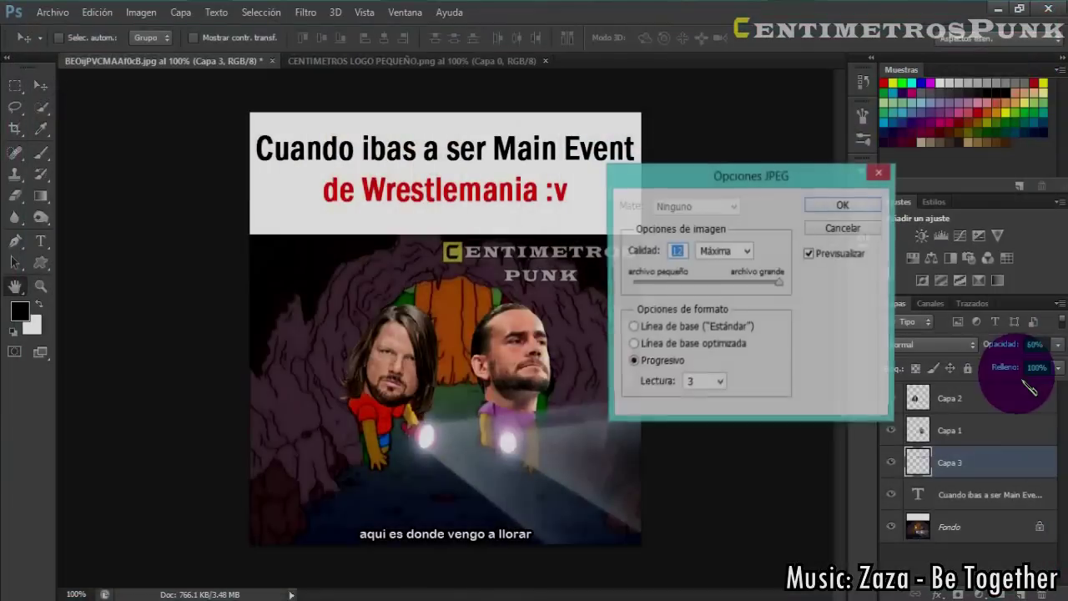
Set the JPEG quality to Máxima (12) and confirm the export options
{"action": "left_click", "coordinate": [763, 252]}
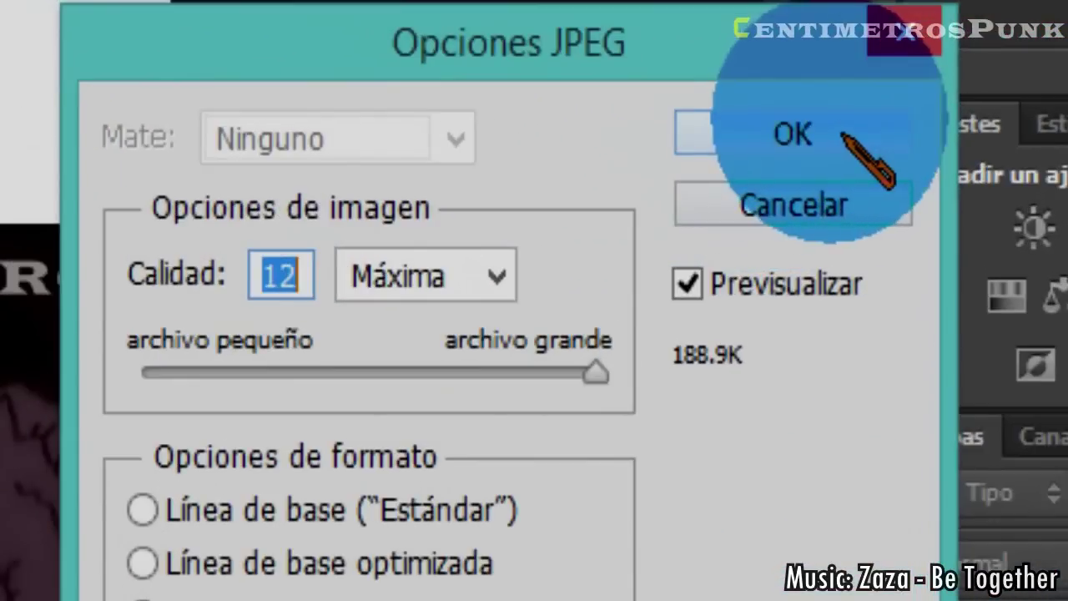
{"action": "left_click", "coordinate": [496, 278]}
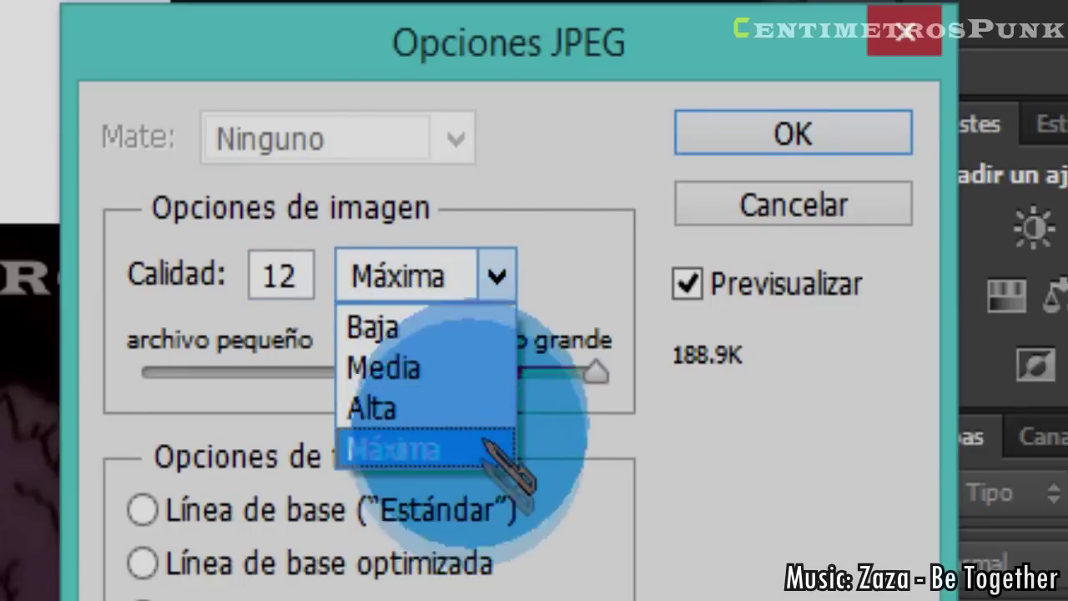
{"action": "left_click", "coordinate": [476, 435]}
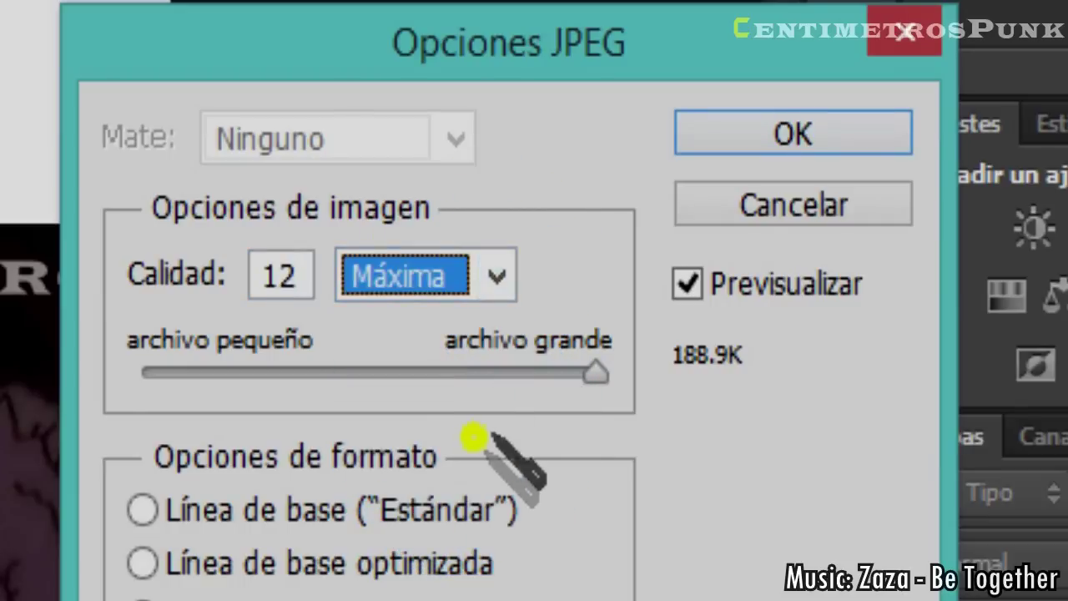
{"action": "left_click", "coordinate": [732, 132]}
{"action": "left_click", "coordinate": [763, 136]}
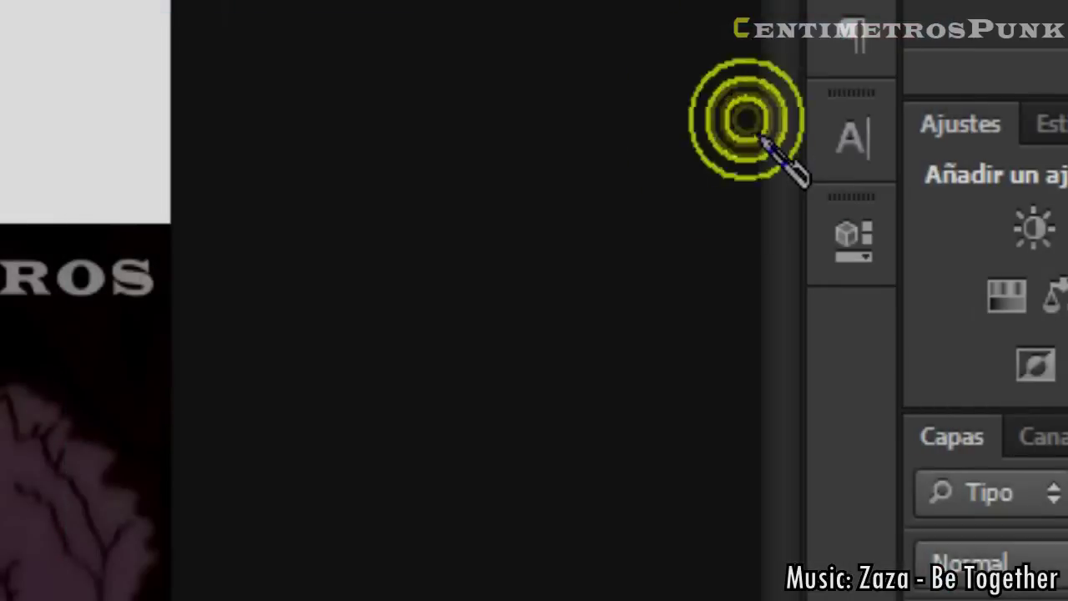